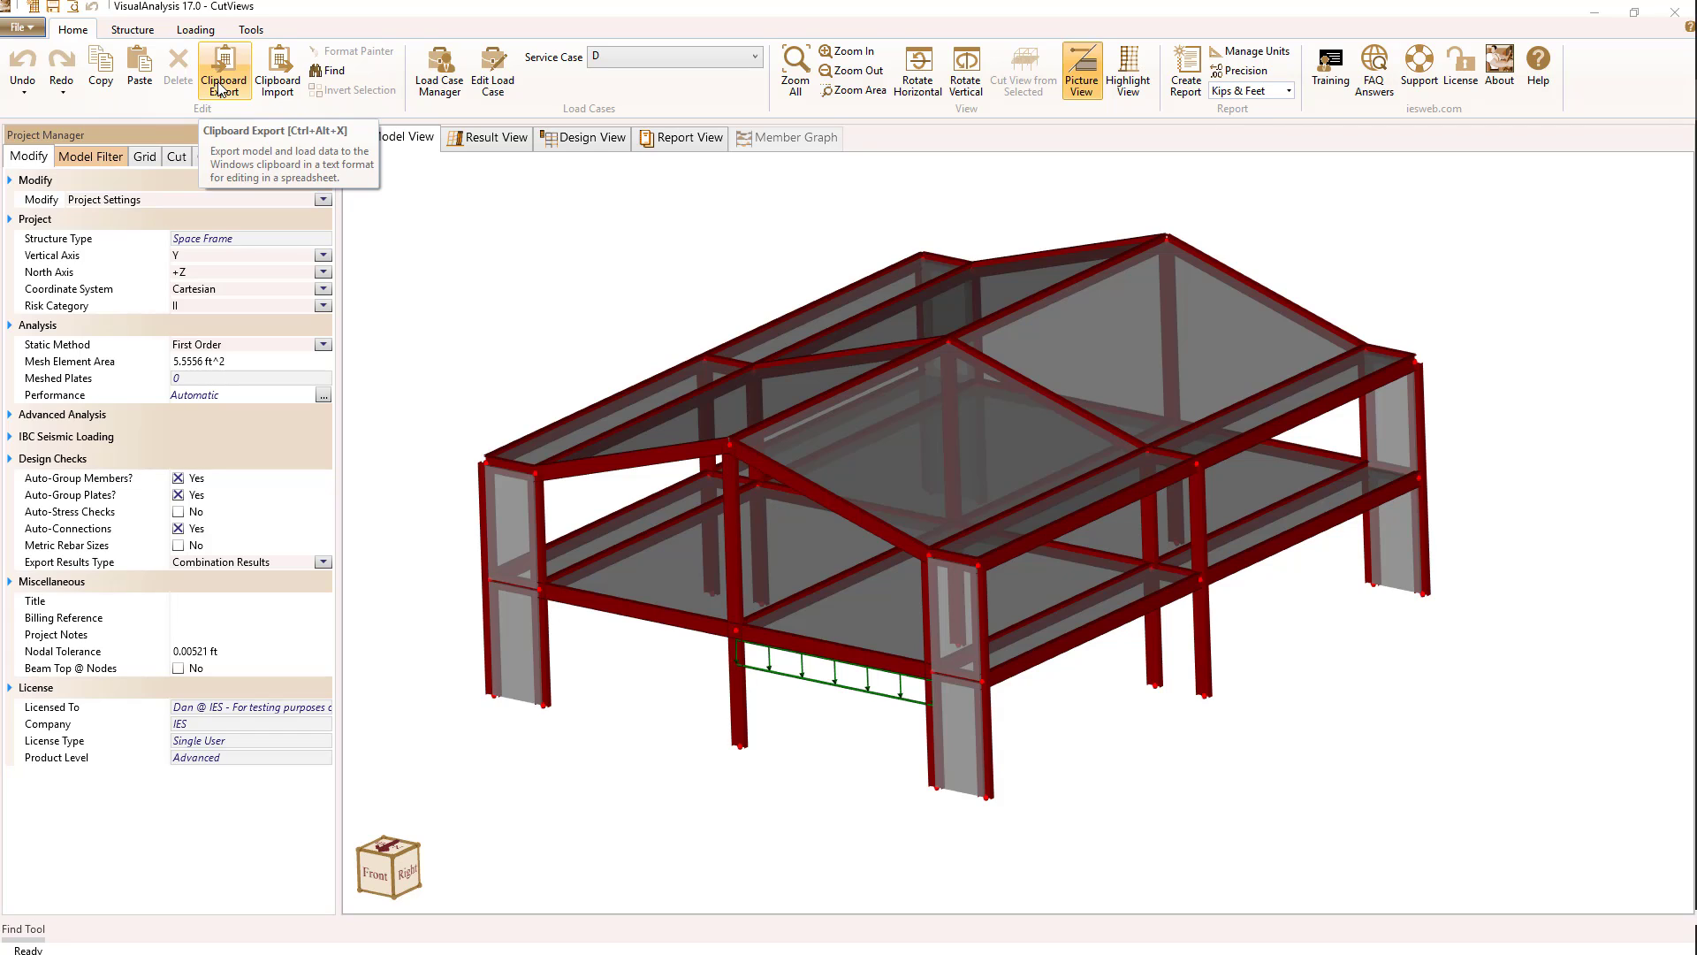
- Export all nodes, members, plates and the member load to the clipboard, with units included
click(222, 85)
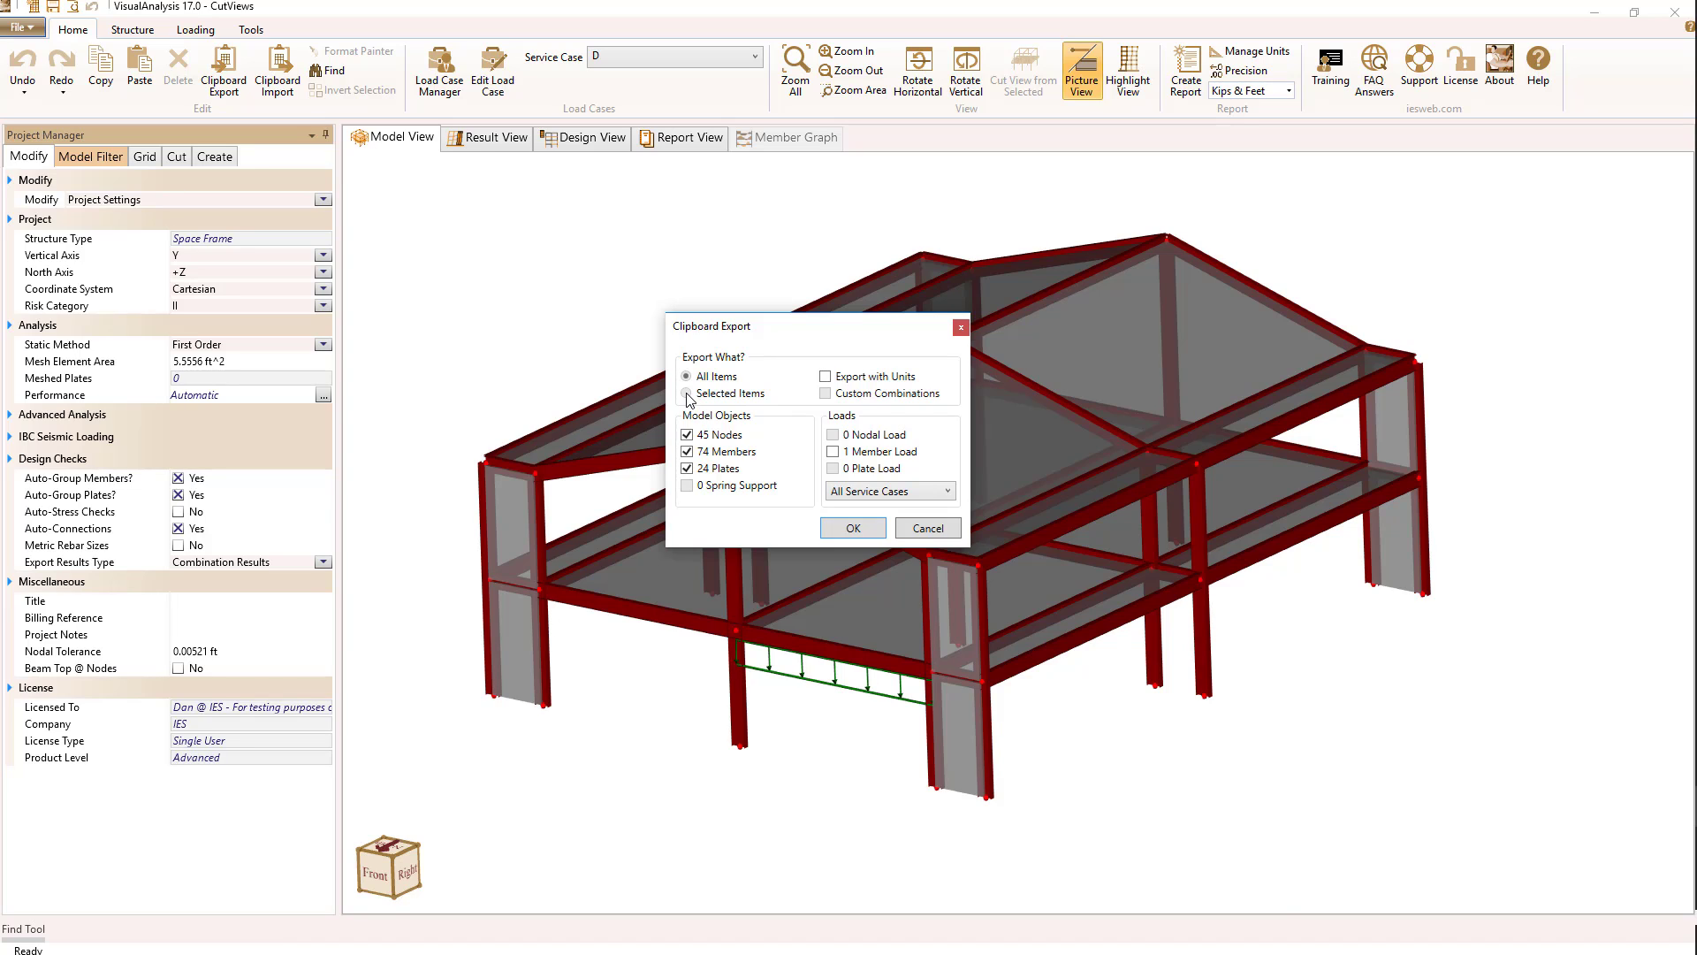
click(827, 378)
click(832, 452)
click(853, 529)
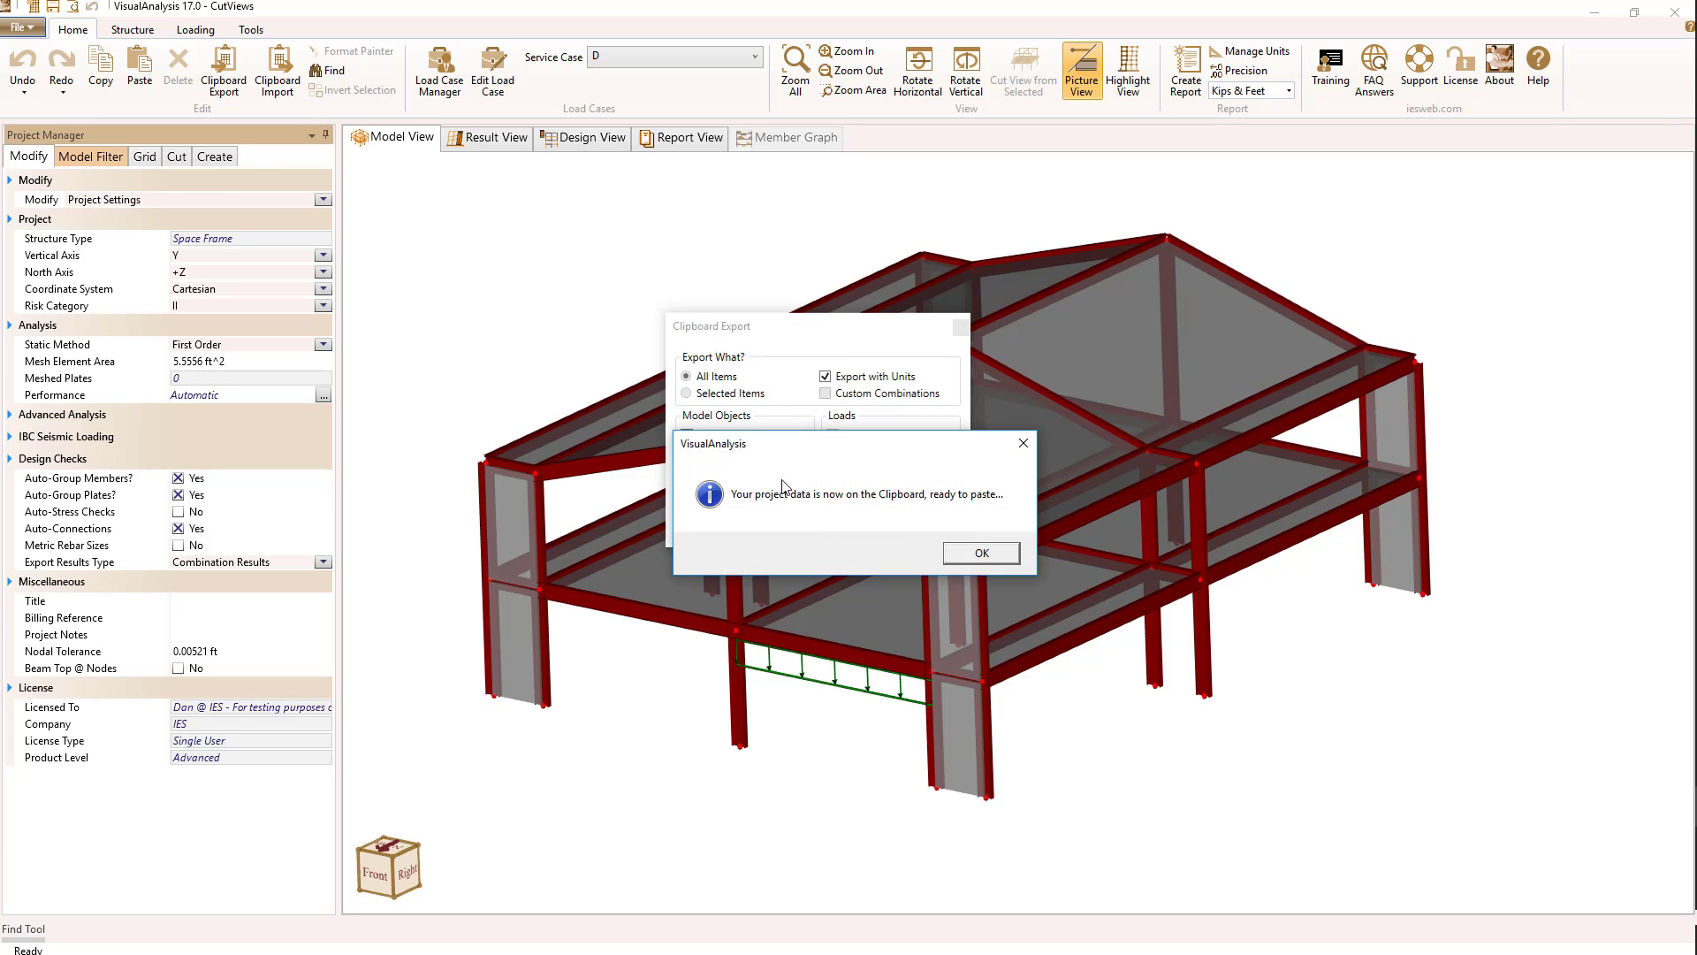
click(996, 557)
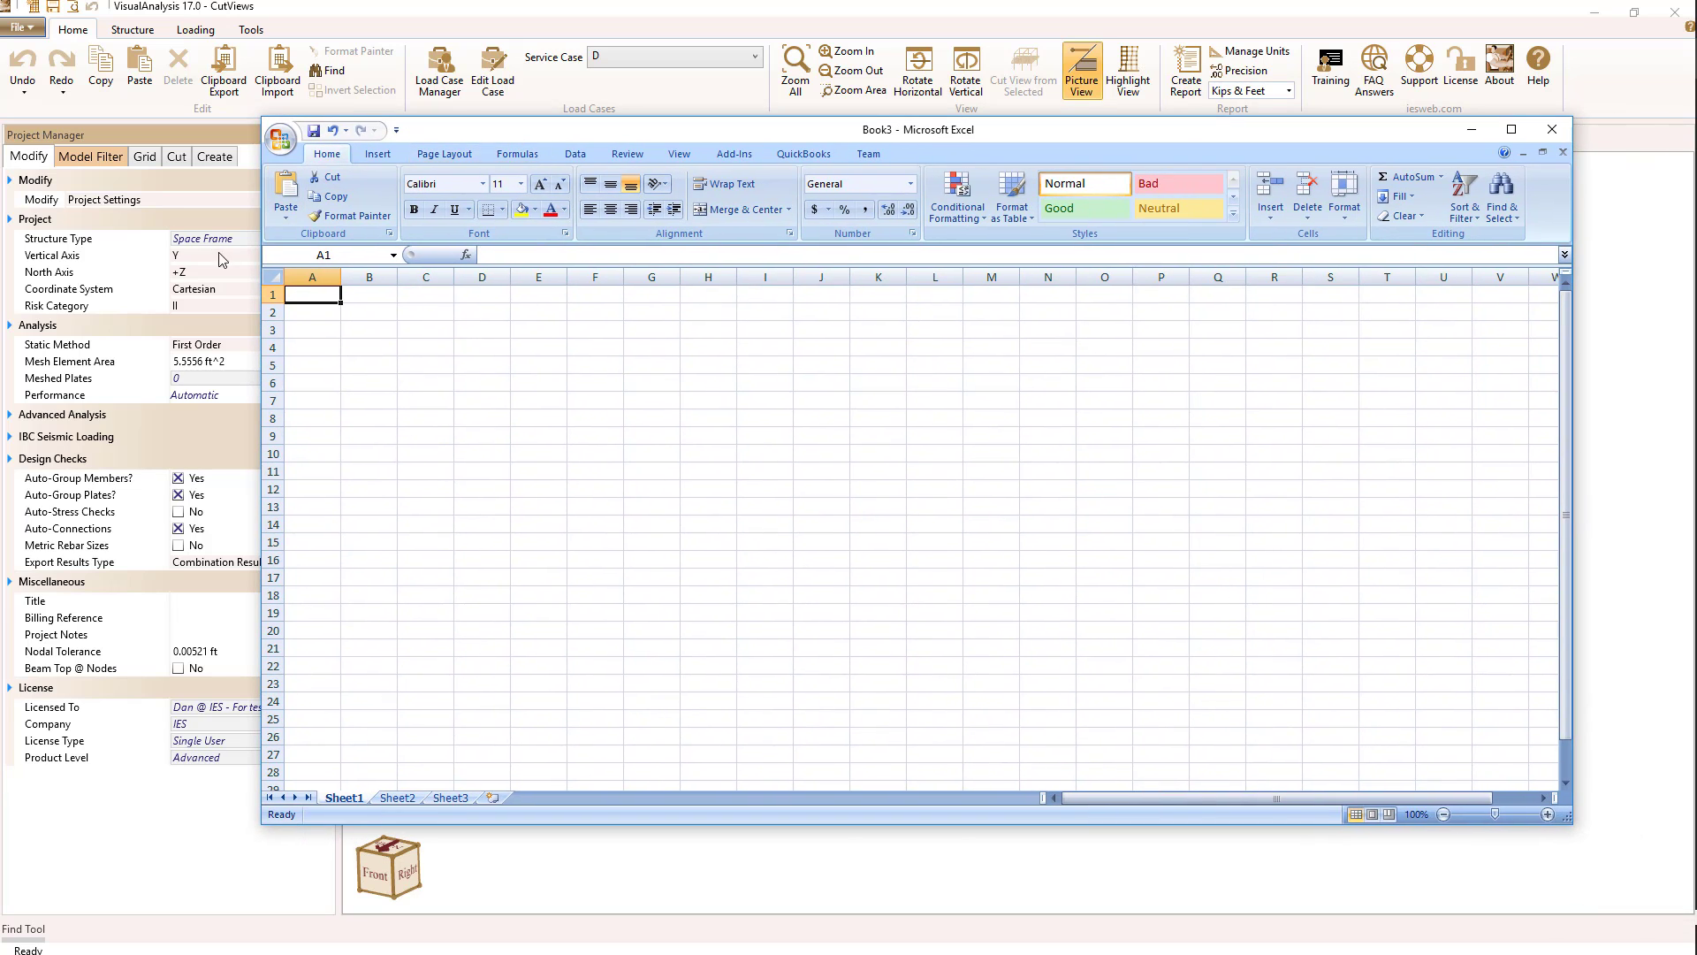
- Switch to the blank Excel workbook, paste the exported model data at cell A1 of Sheet1 and look through its tables
click(285, 218)
click(311, 237)
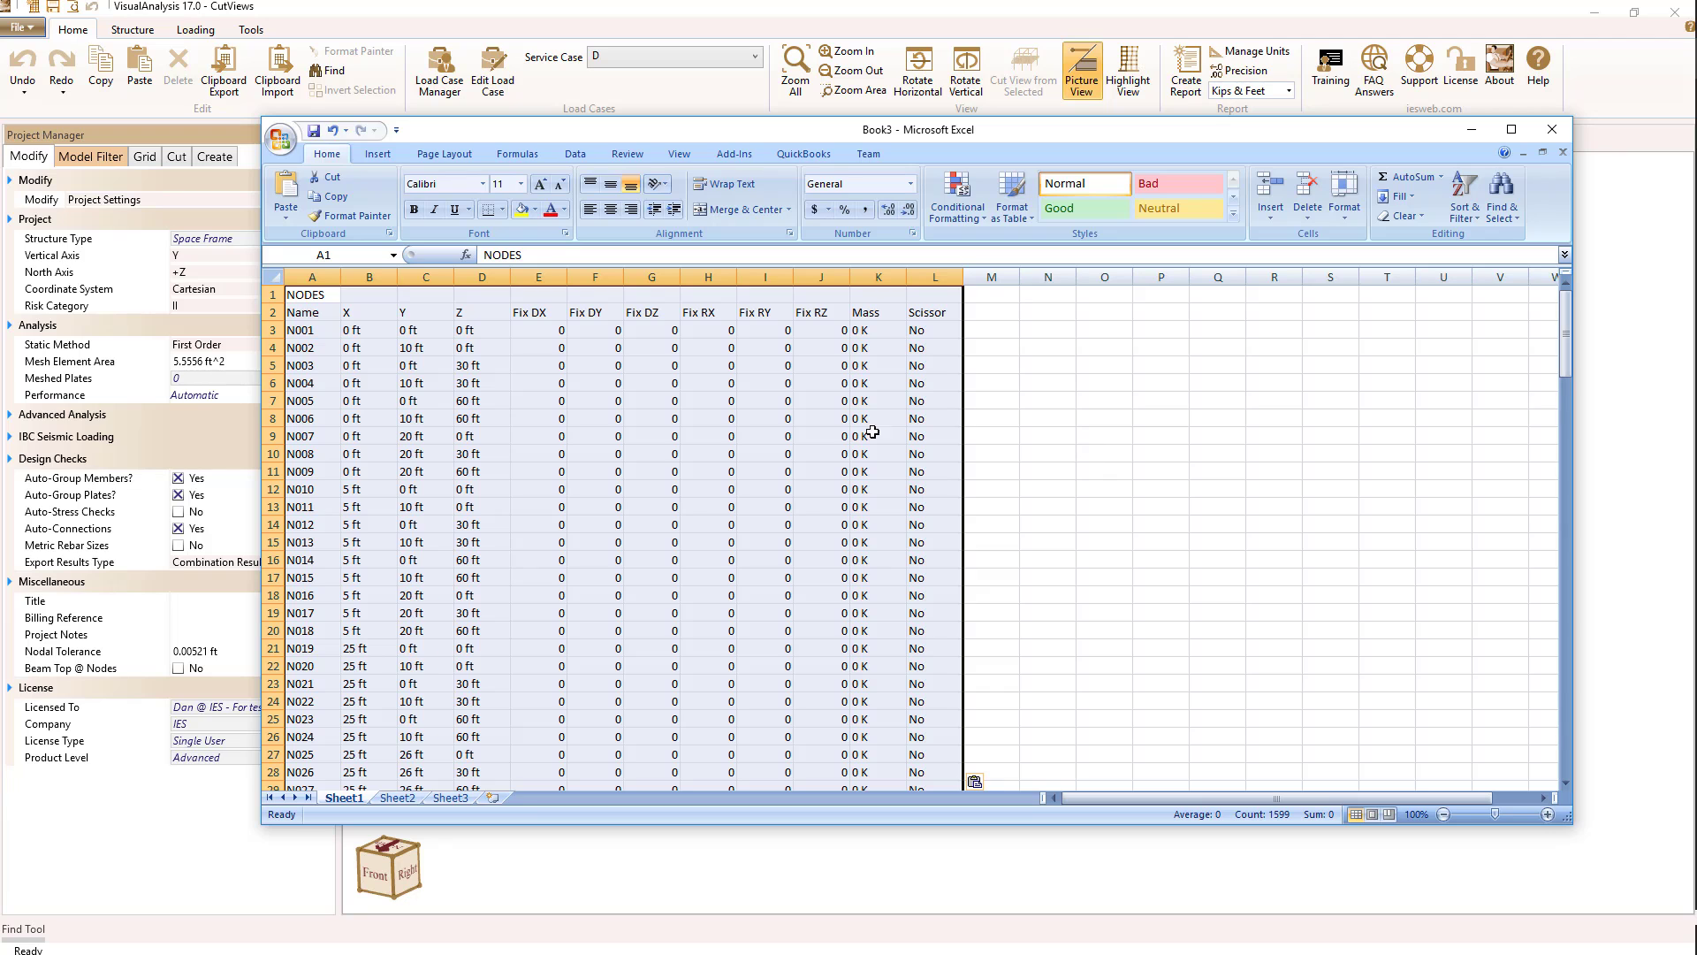
scroll(1102, 542, down, 19)
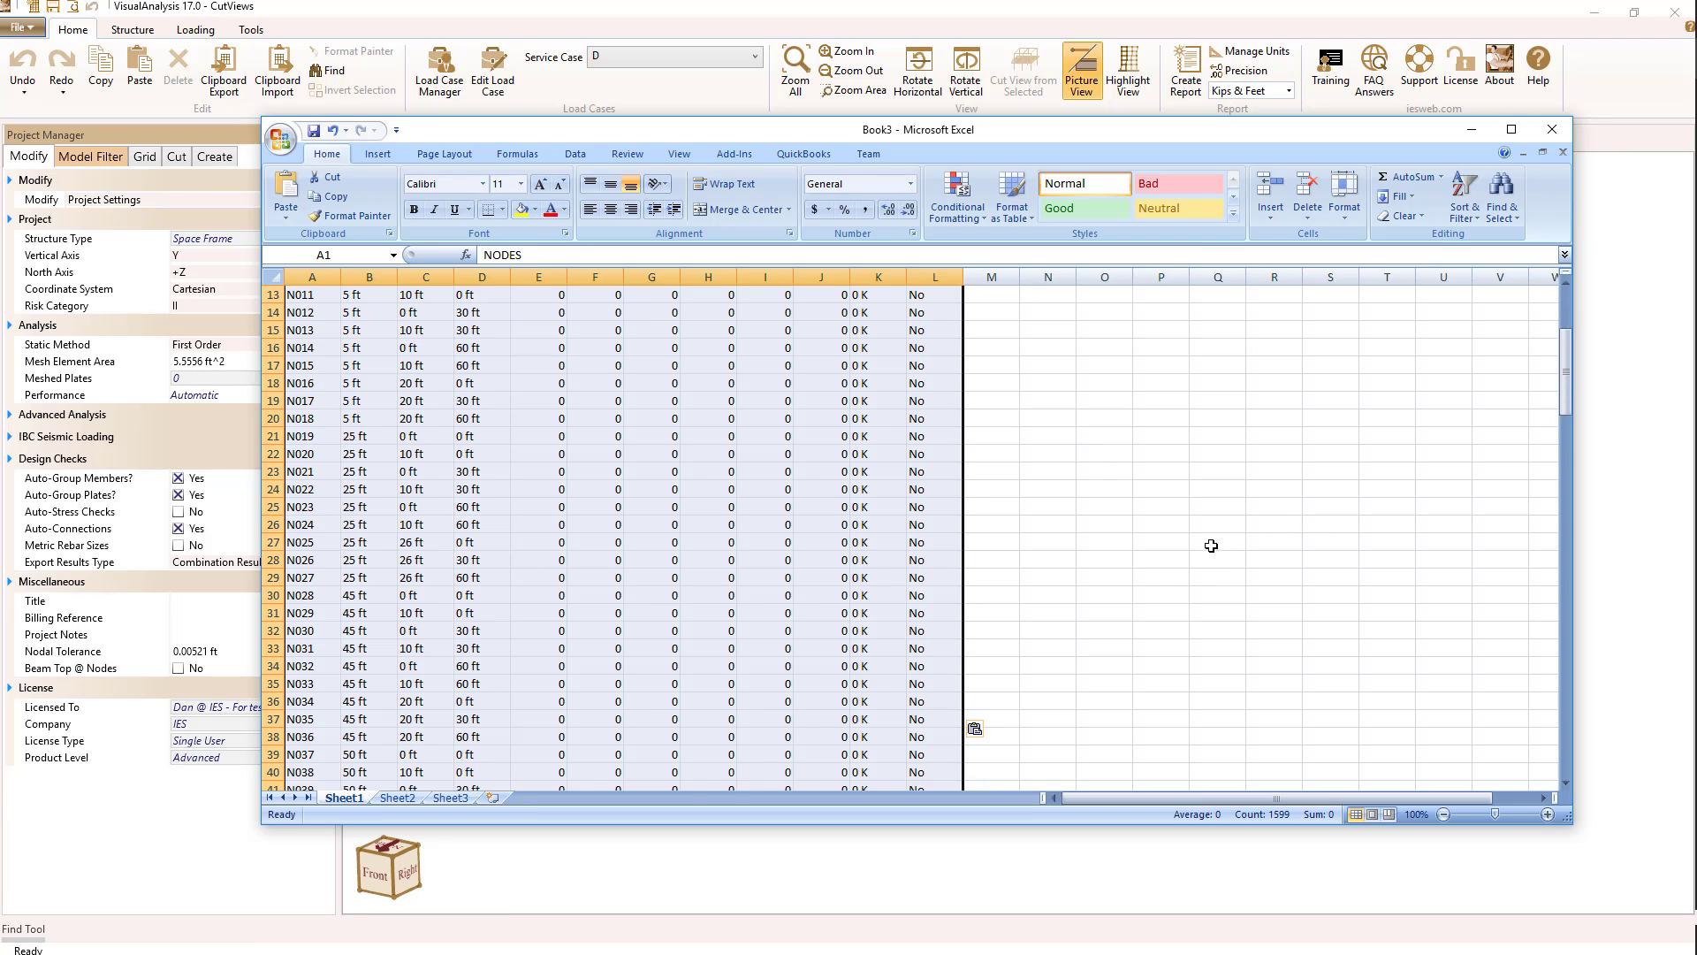
scroll(322, 707, down, 20)
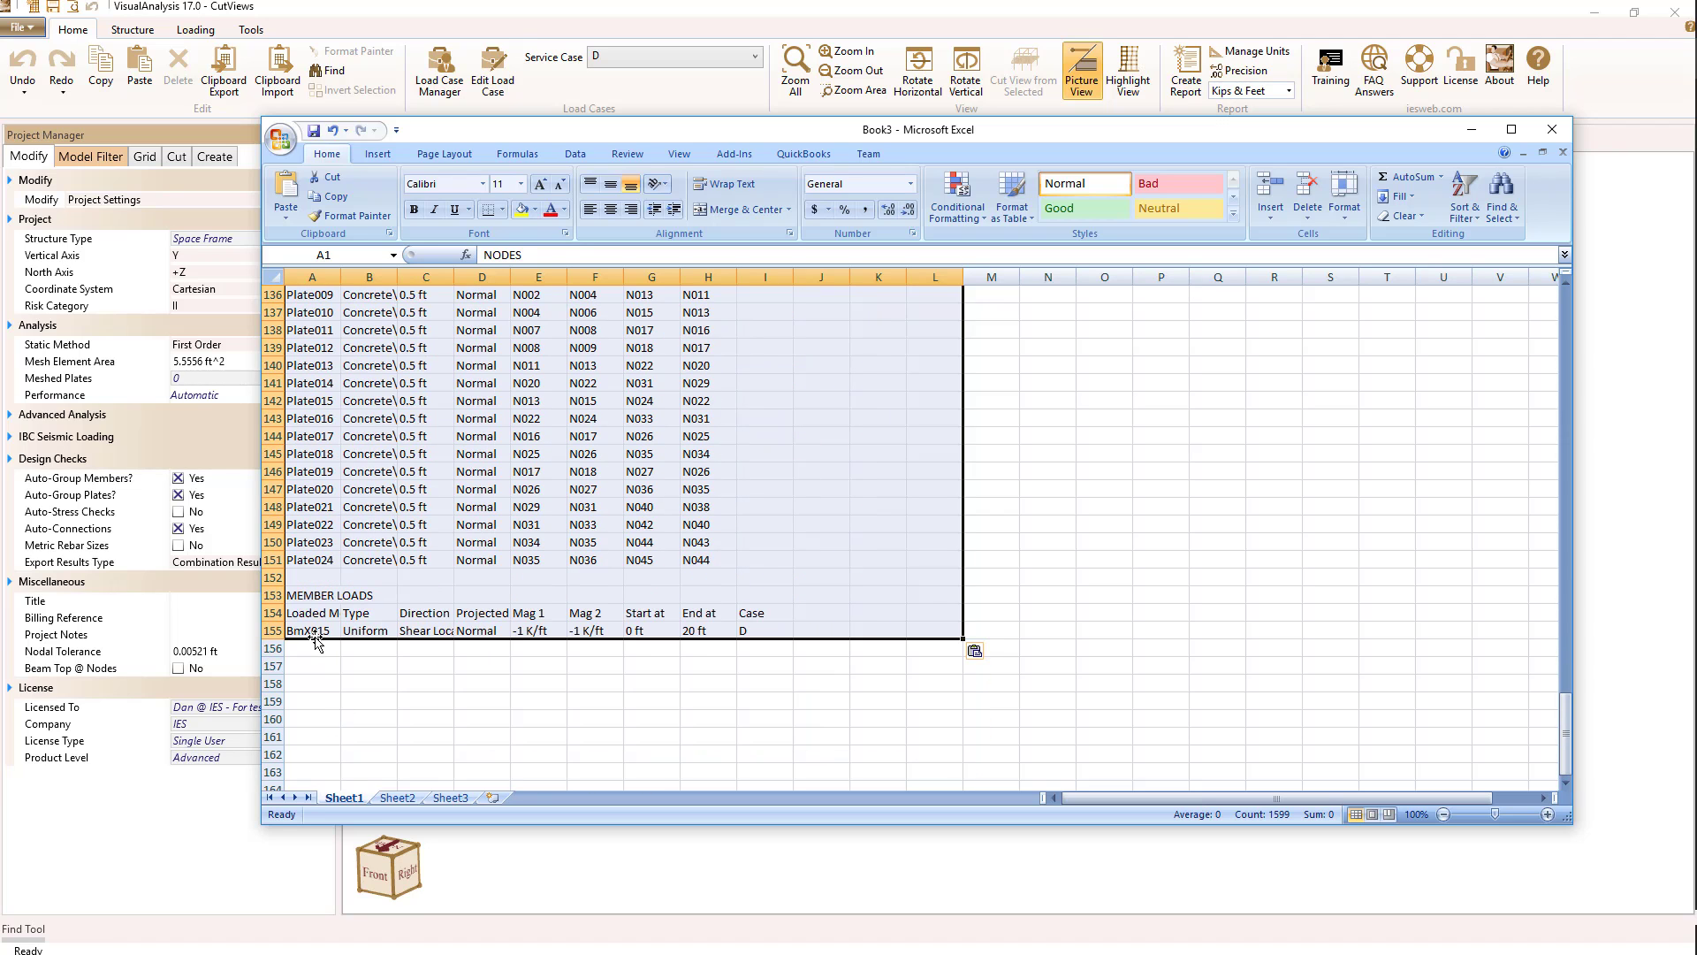
drag(1568, 734, 1566, 305)
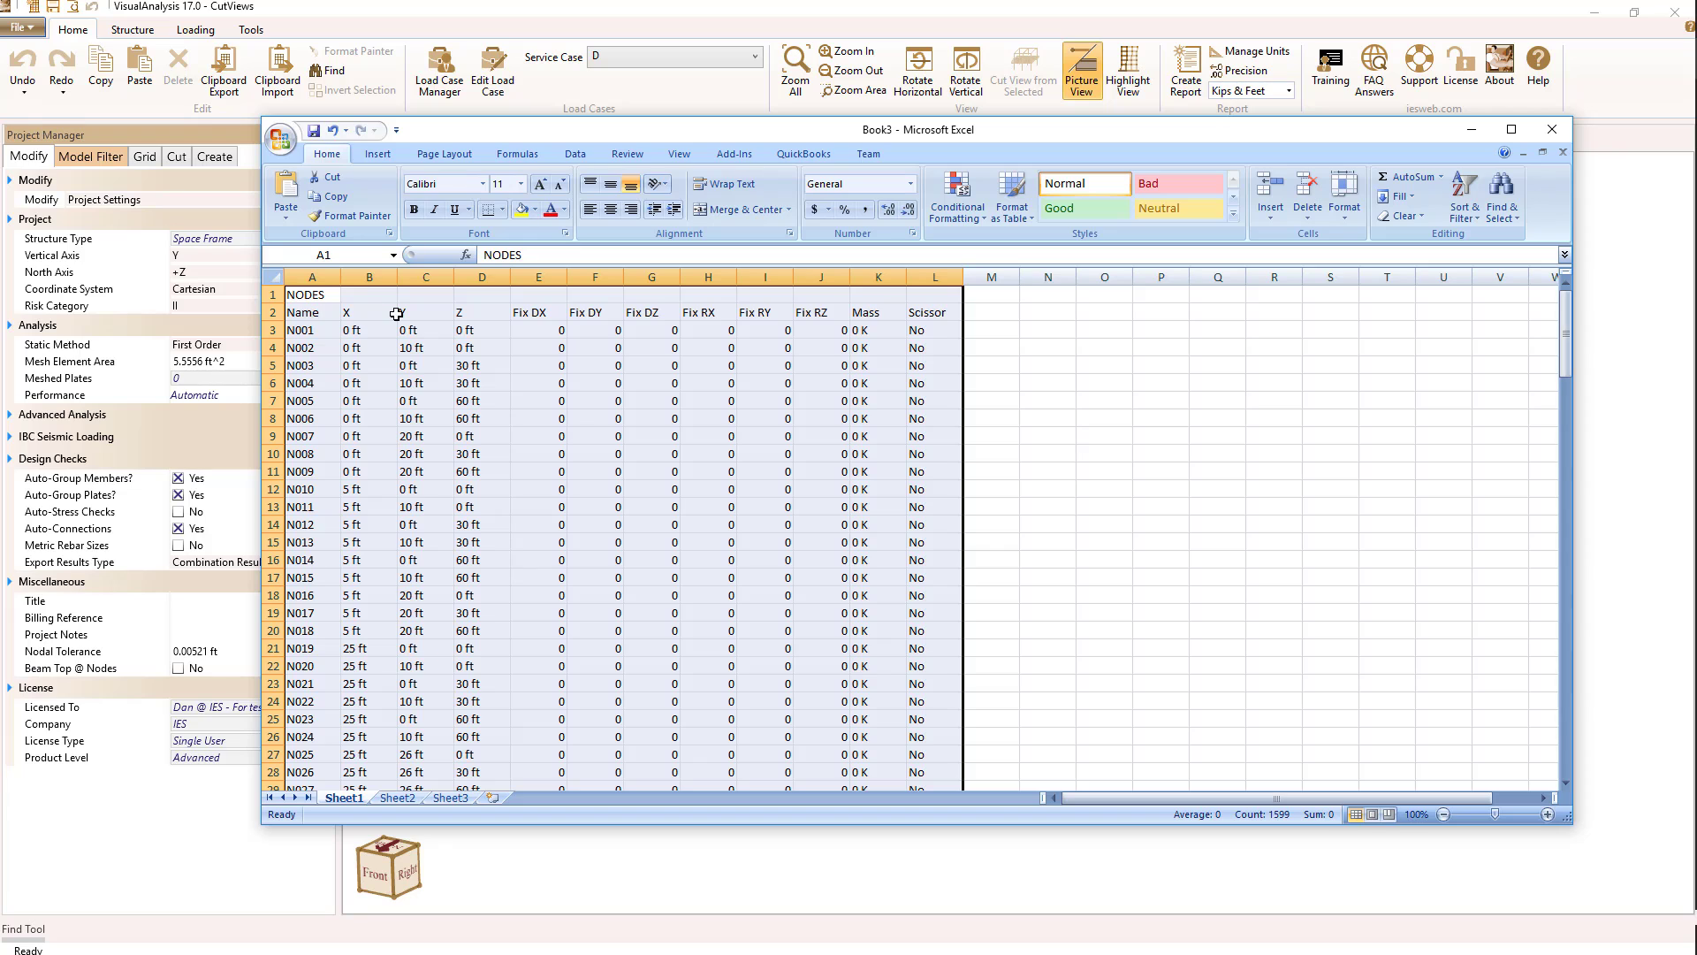
click(321, 296)
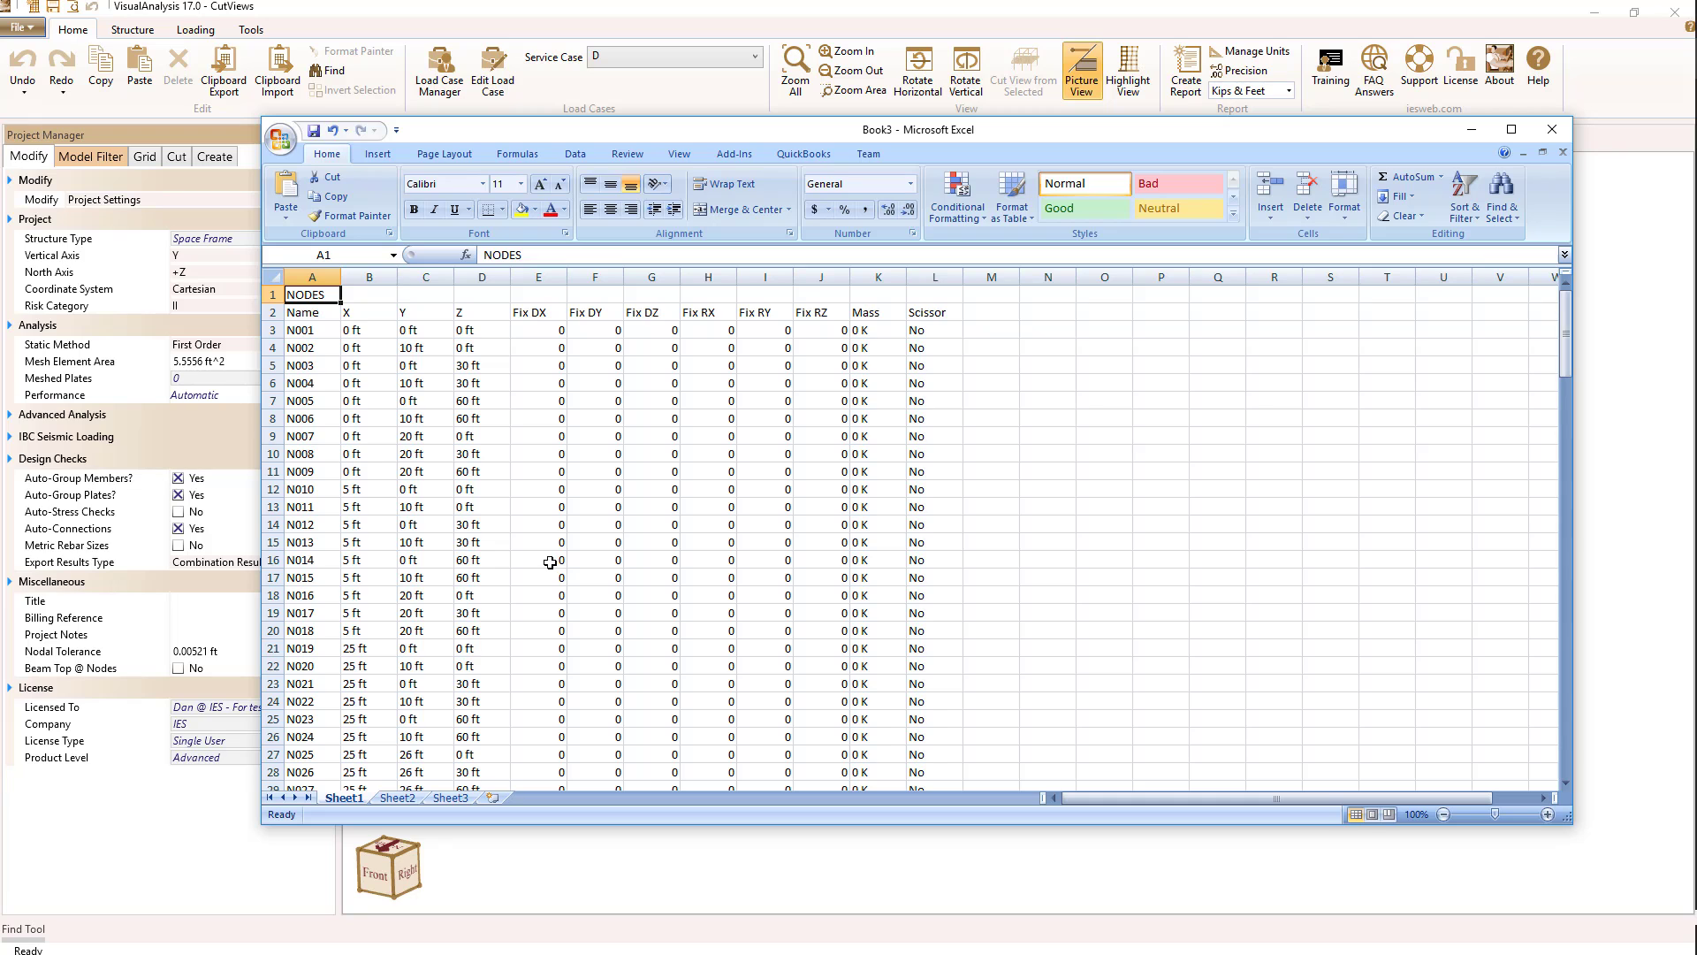
- Set the beta angle of member COL001 to 90 deg in the MEMBERS table
scroll(579, 503, down, 11)
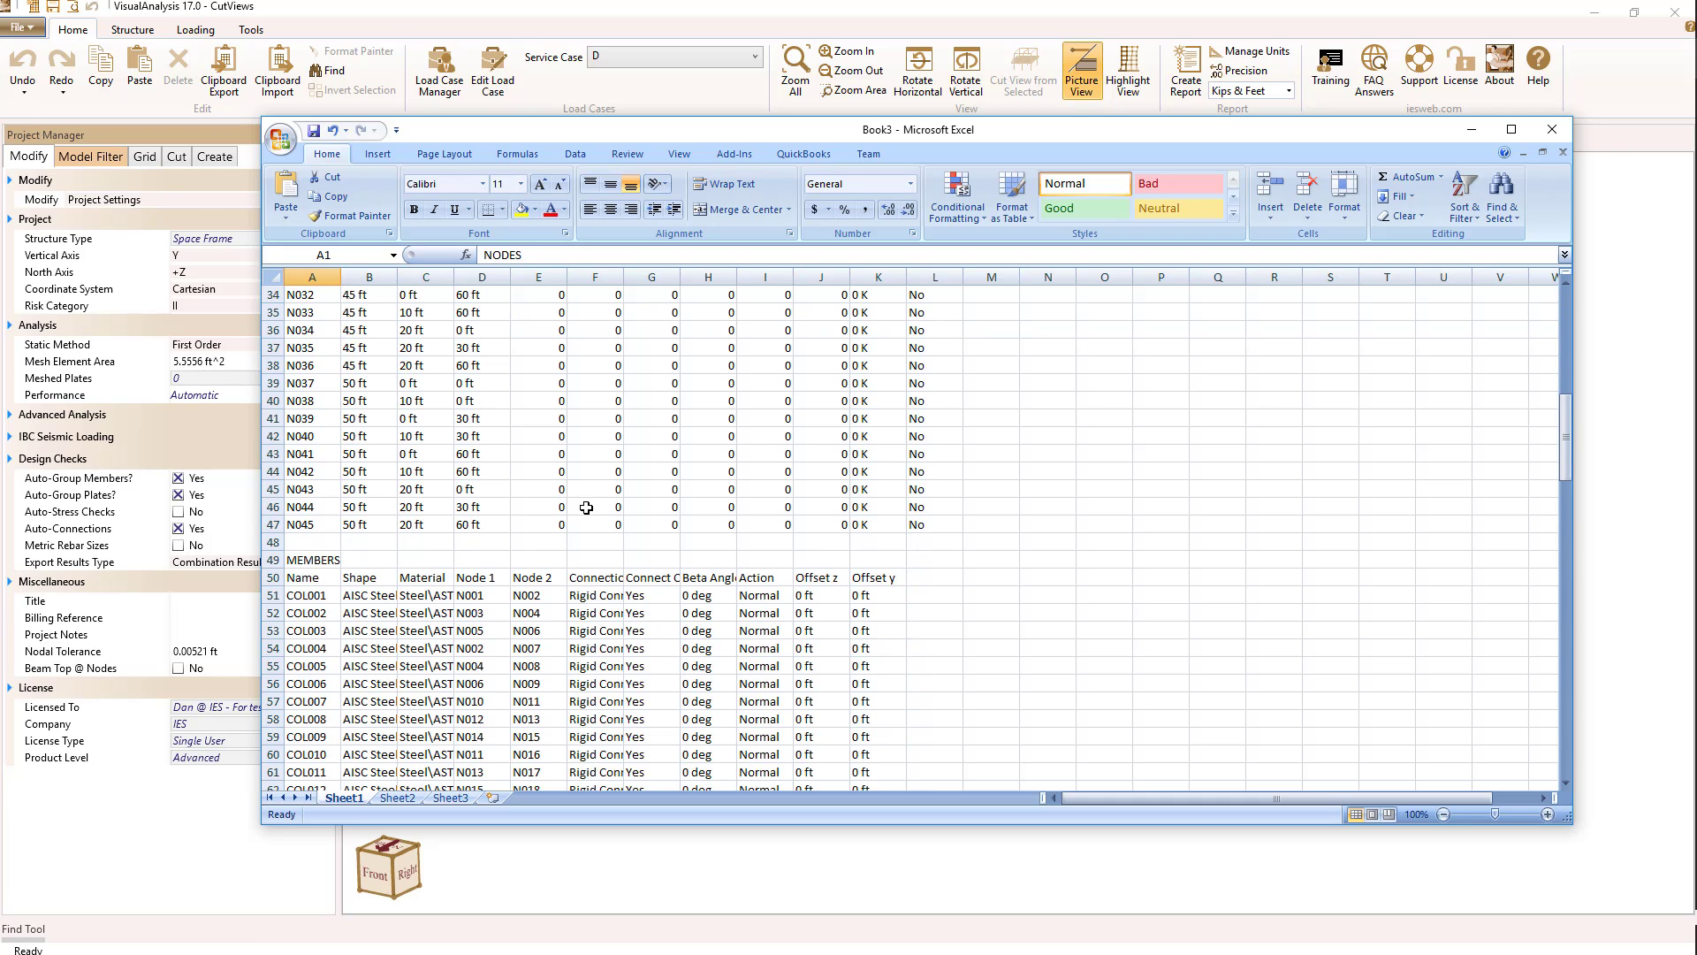
scroll(586, 508, down, 3)
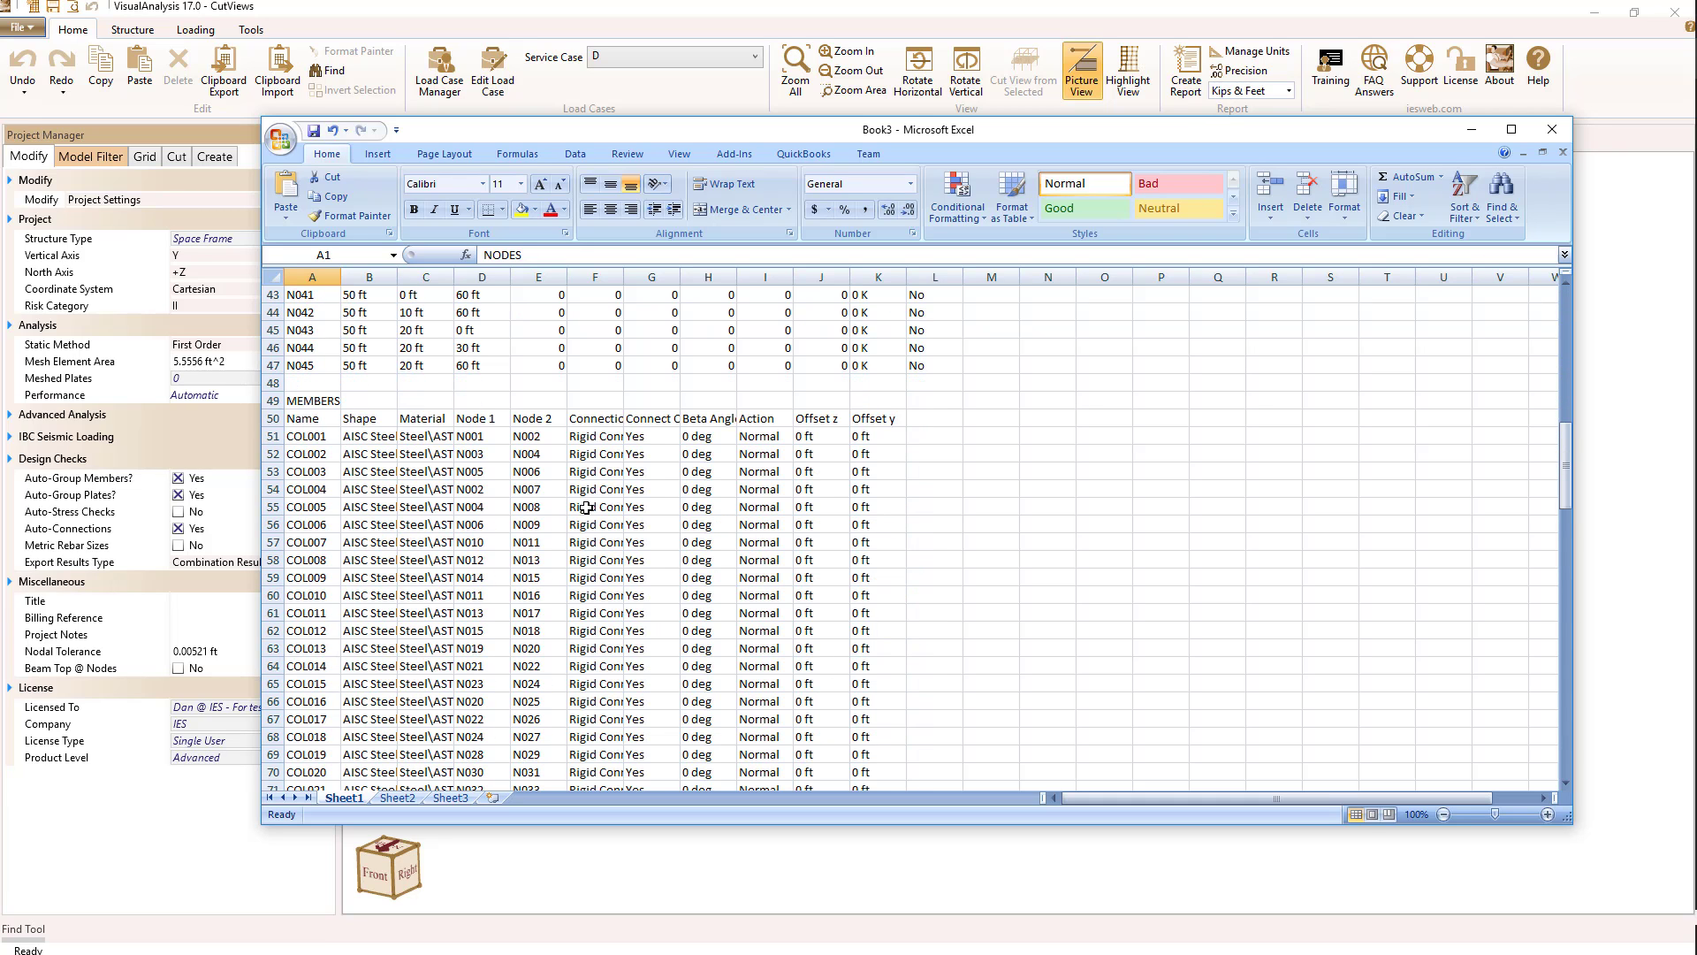
double_click(688, 437)
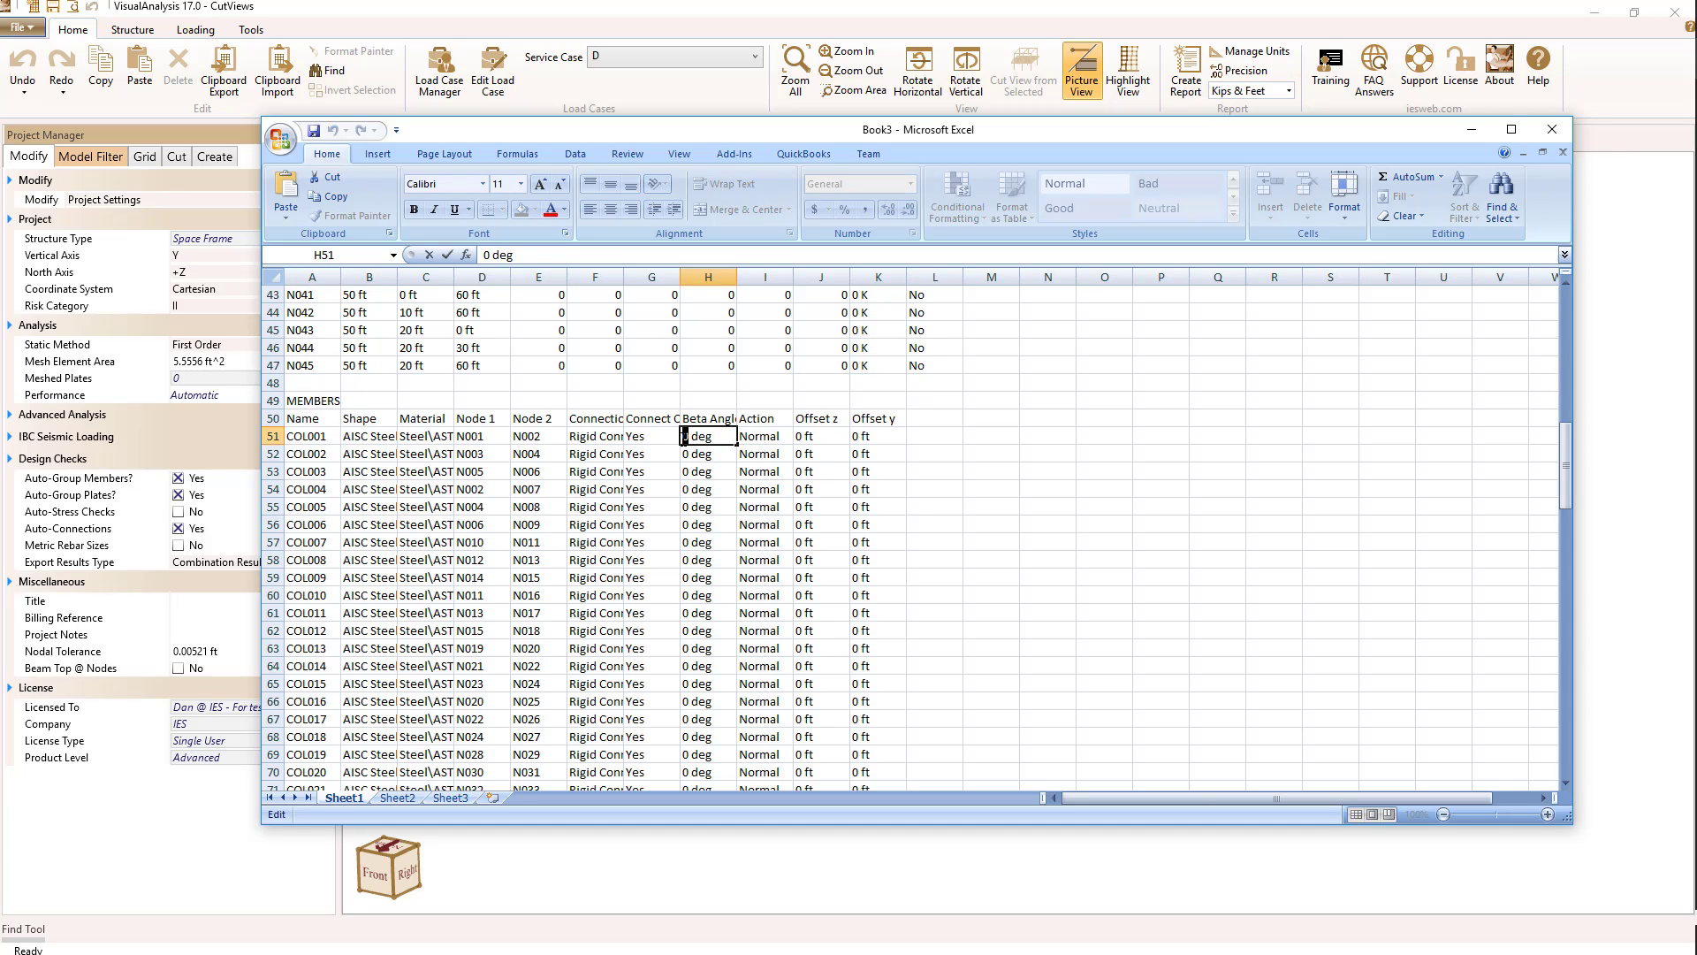
text(9)
key(Return)
- Copy COL001's 90 deg beta angle to all the other columns, COL002 through COL030
click(700, 441)
right_click(699, 441)
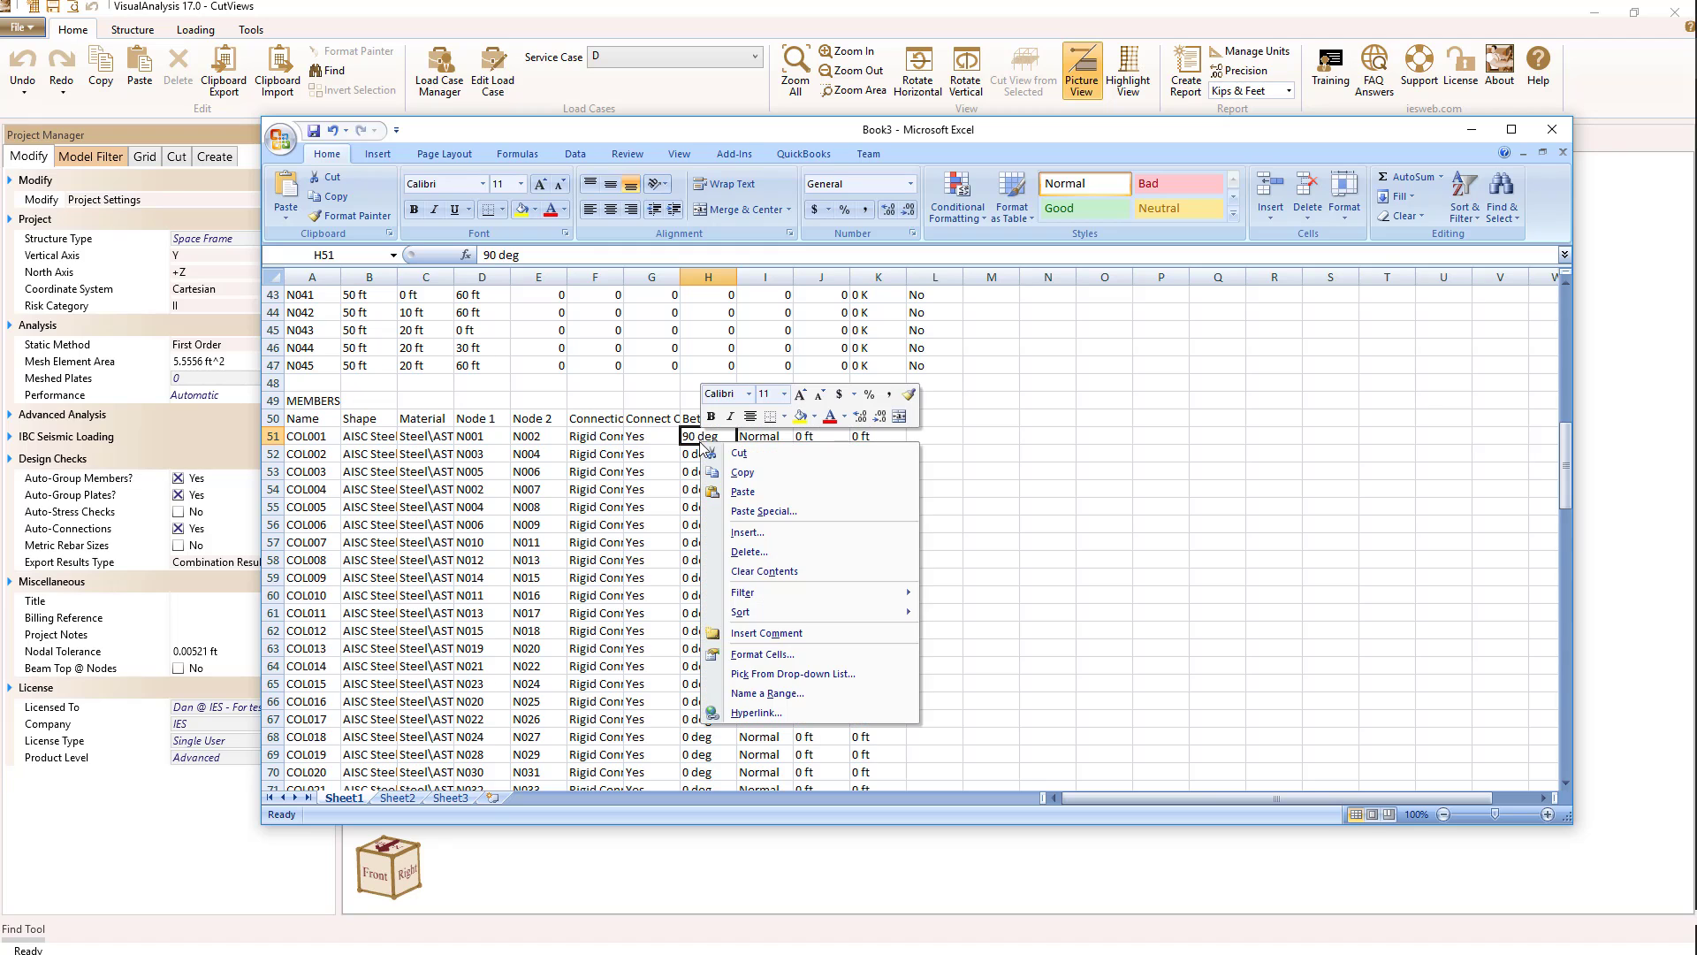
click(736, 471)
drag(705, 458, 700, 329)
right_click(701, 329)
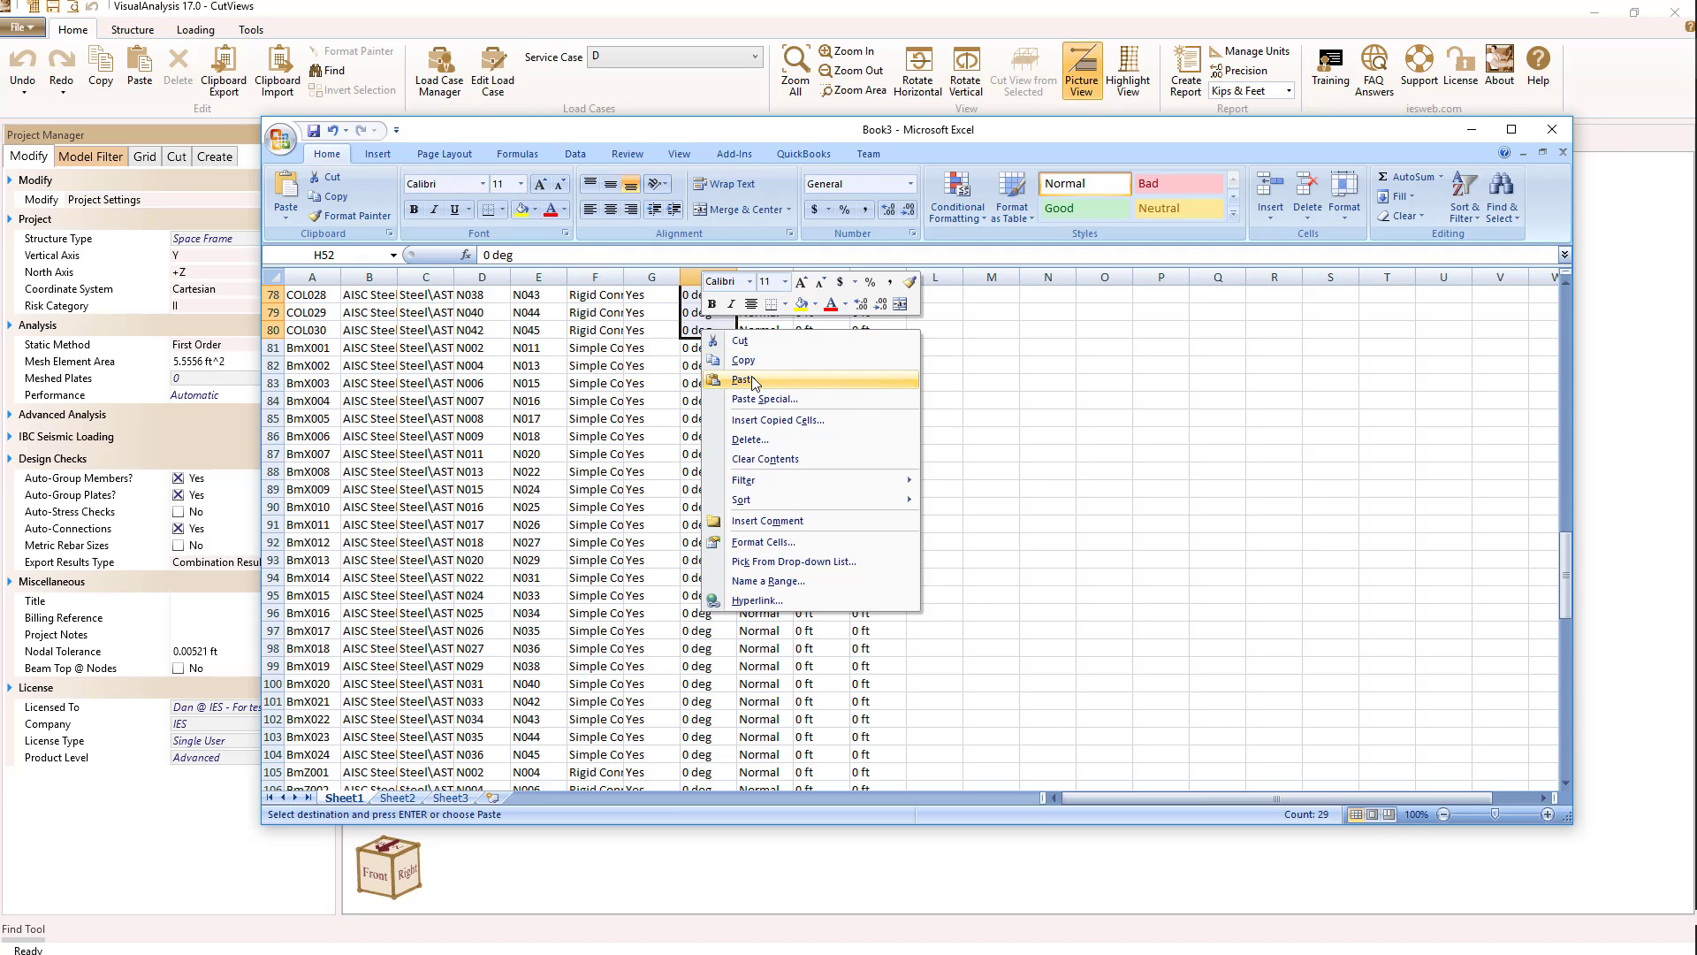
click(740, 381)
click(1138, 537)
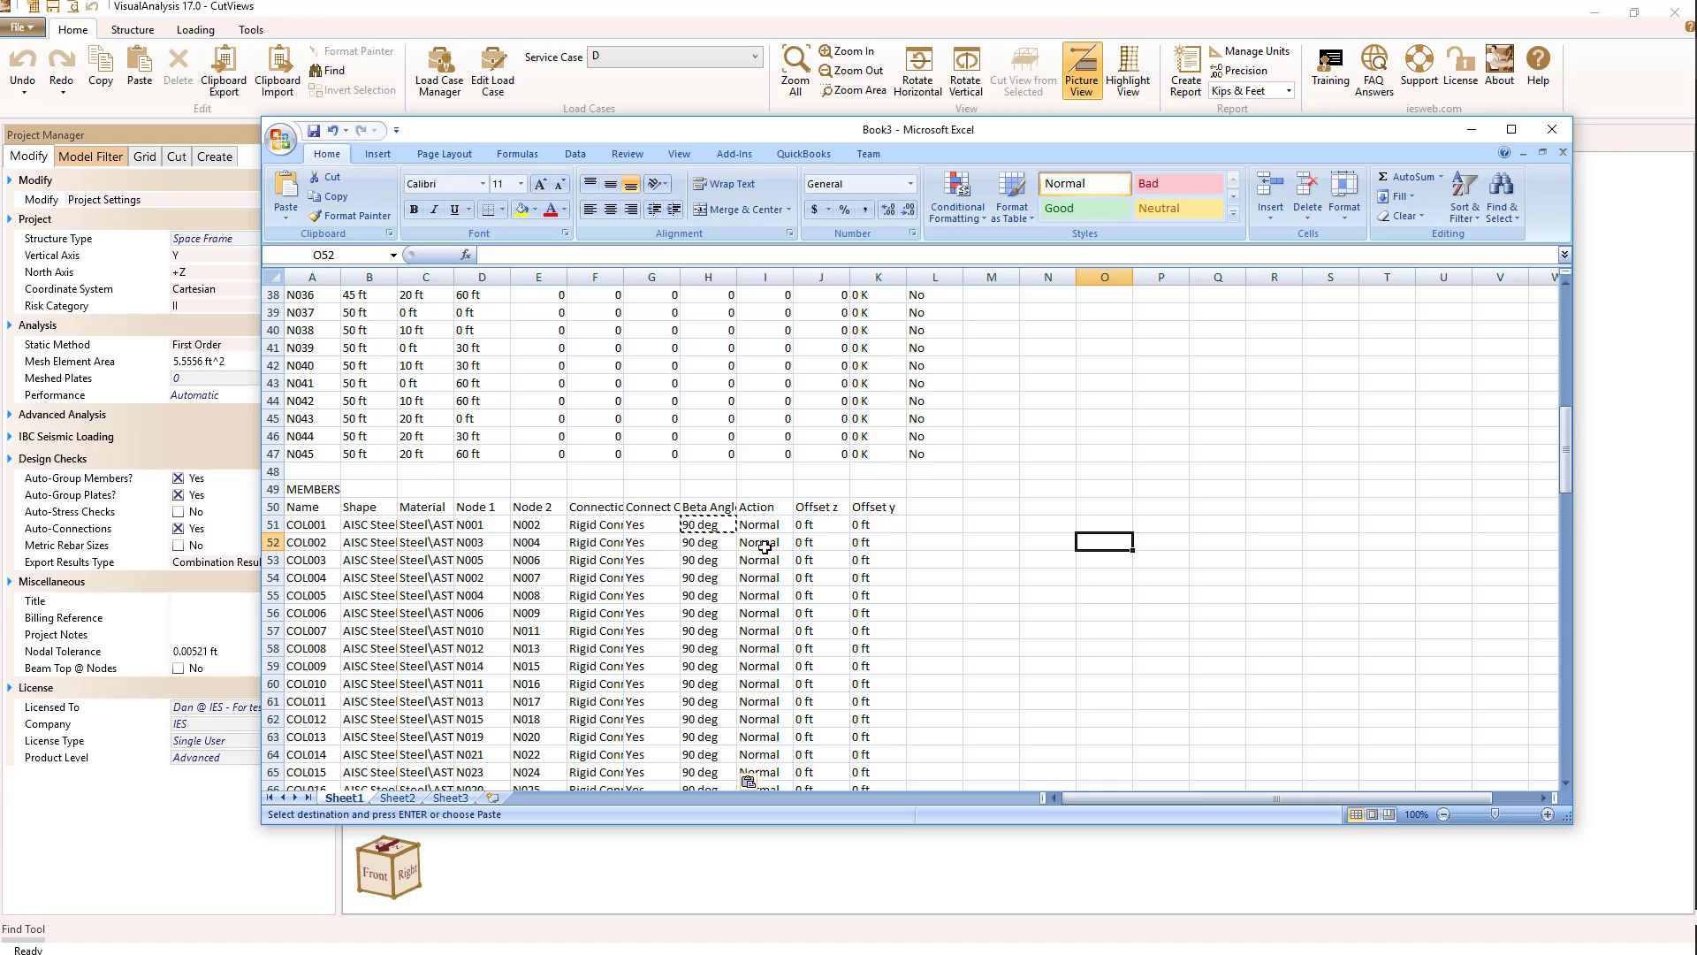
key(Escape)
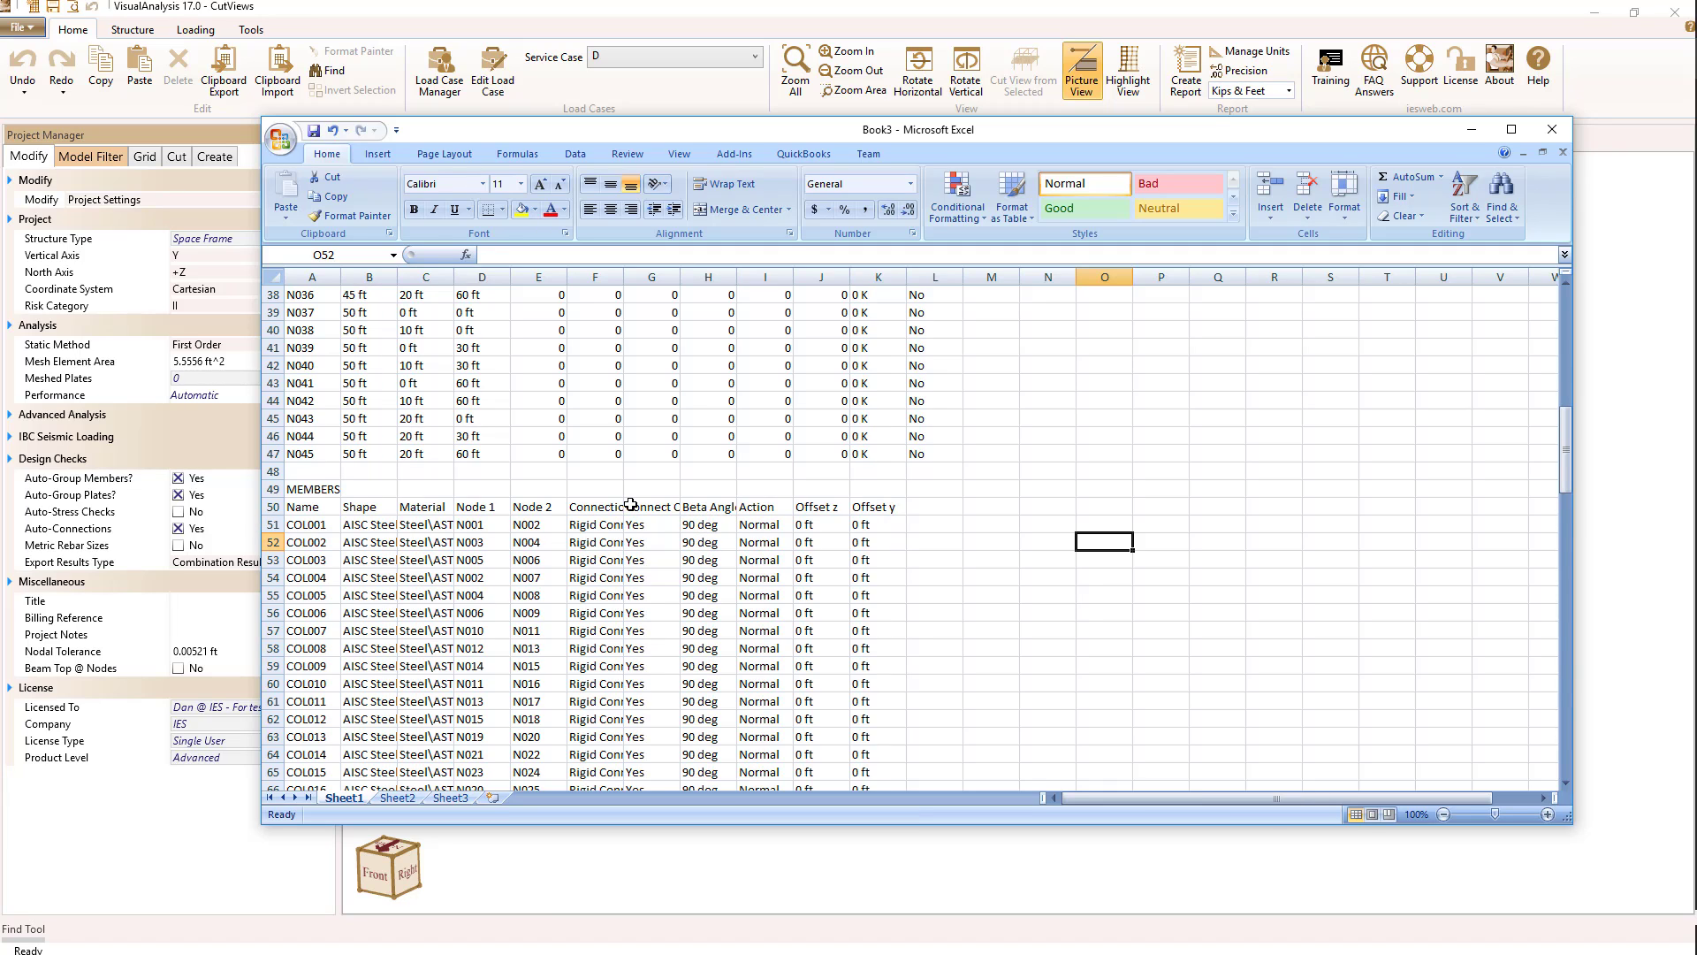
- Copy the block from blank row 48 through the COL030 row, including the MEMBERS heading and column titles
click(510, 478)
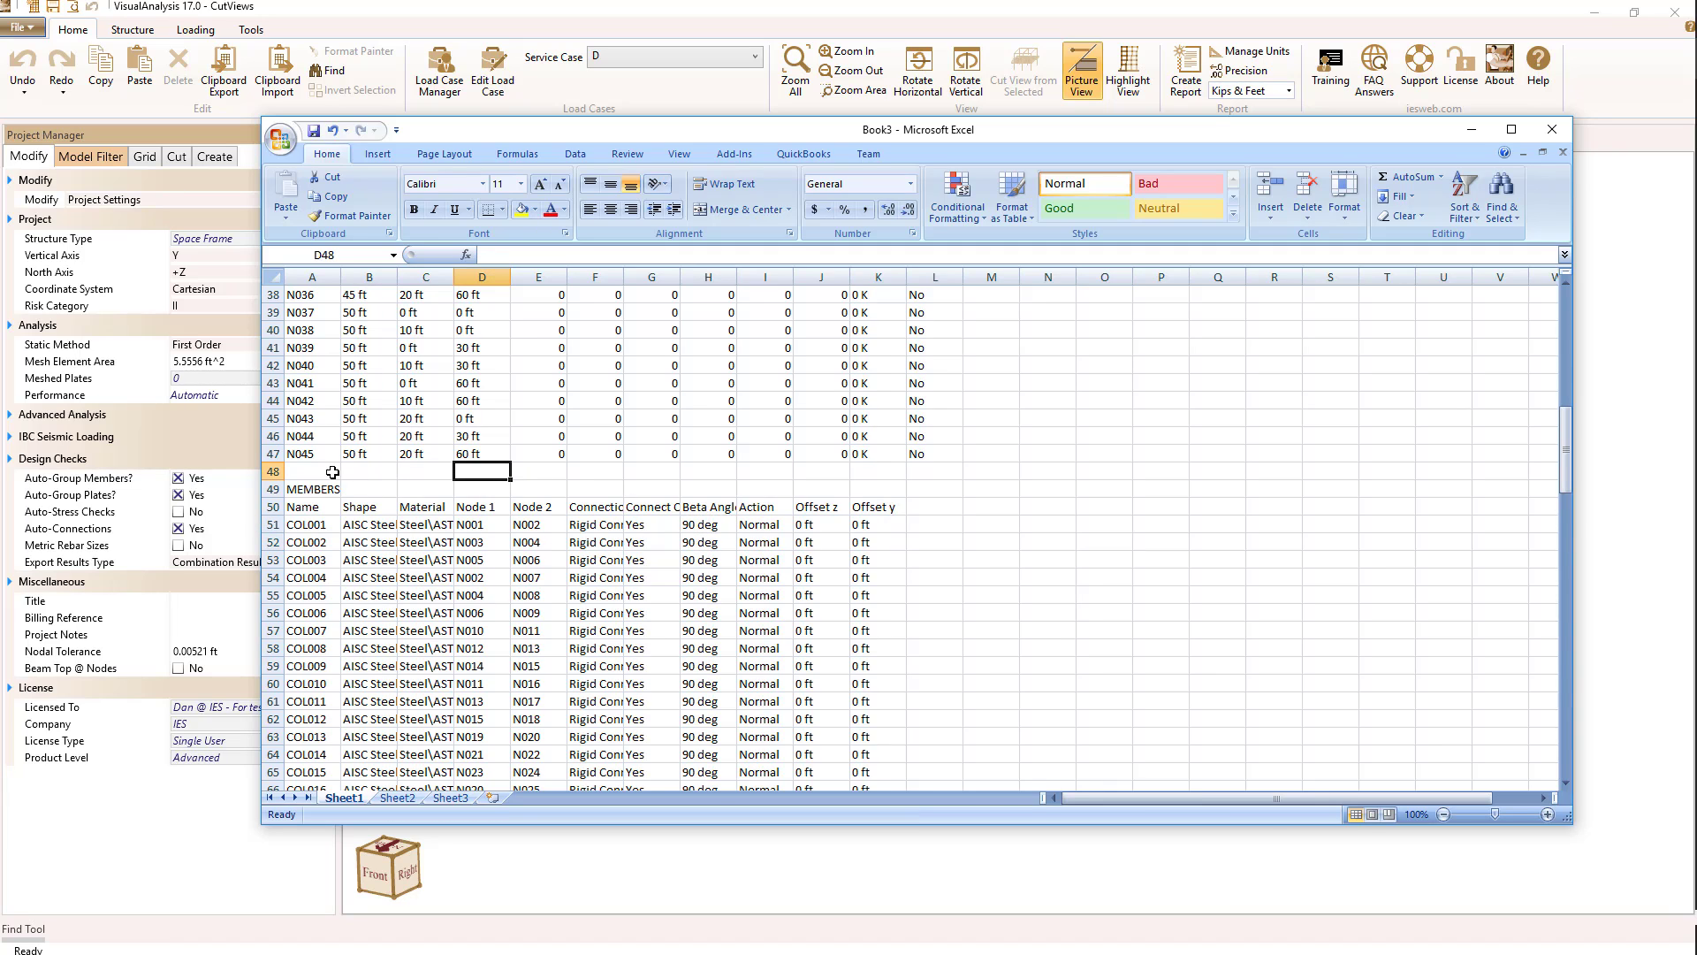
drag(291, 473, 1030, 700)
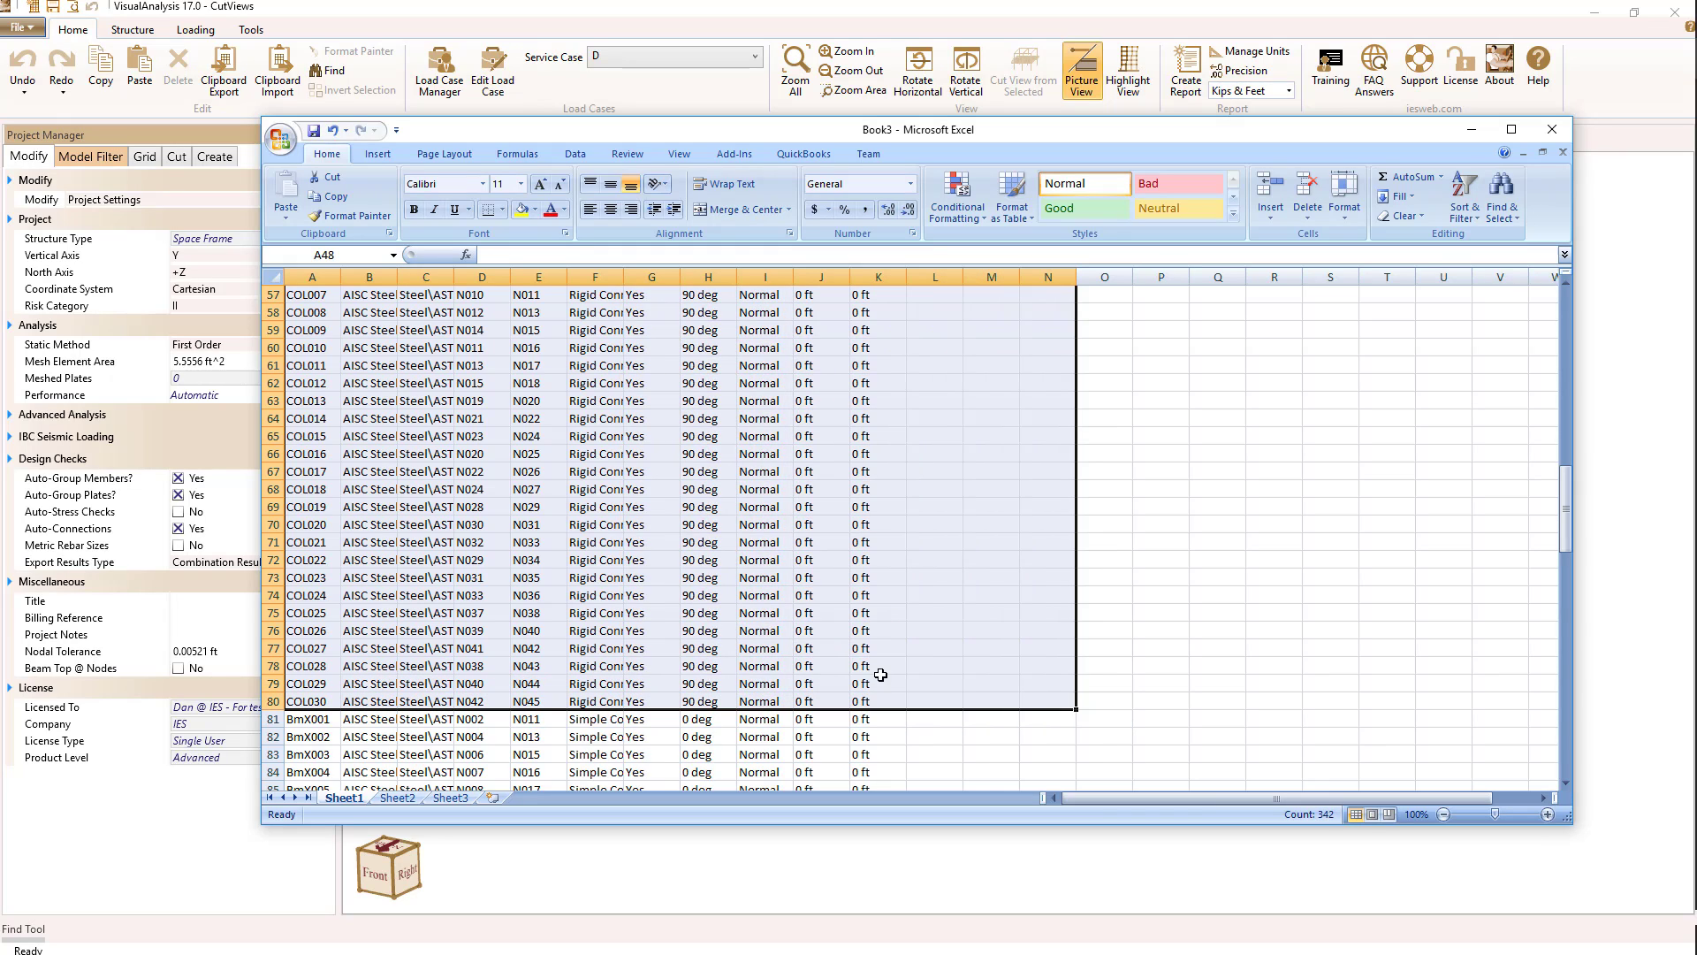
click(329, 196)
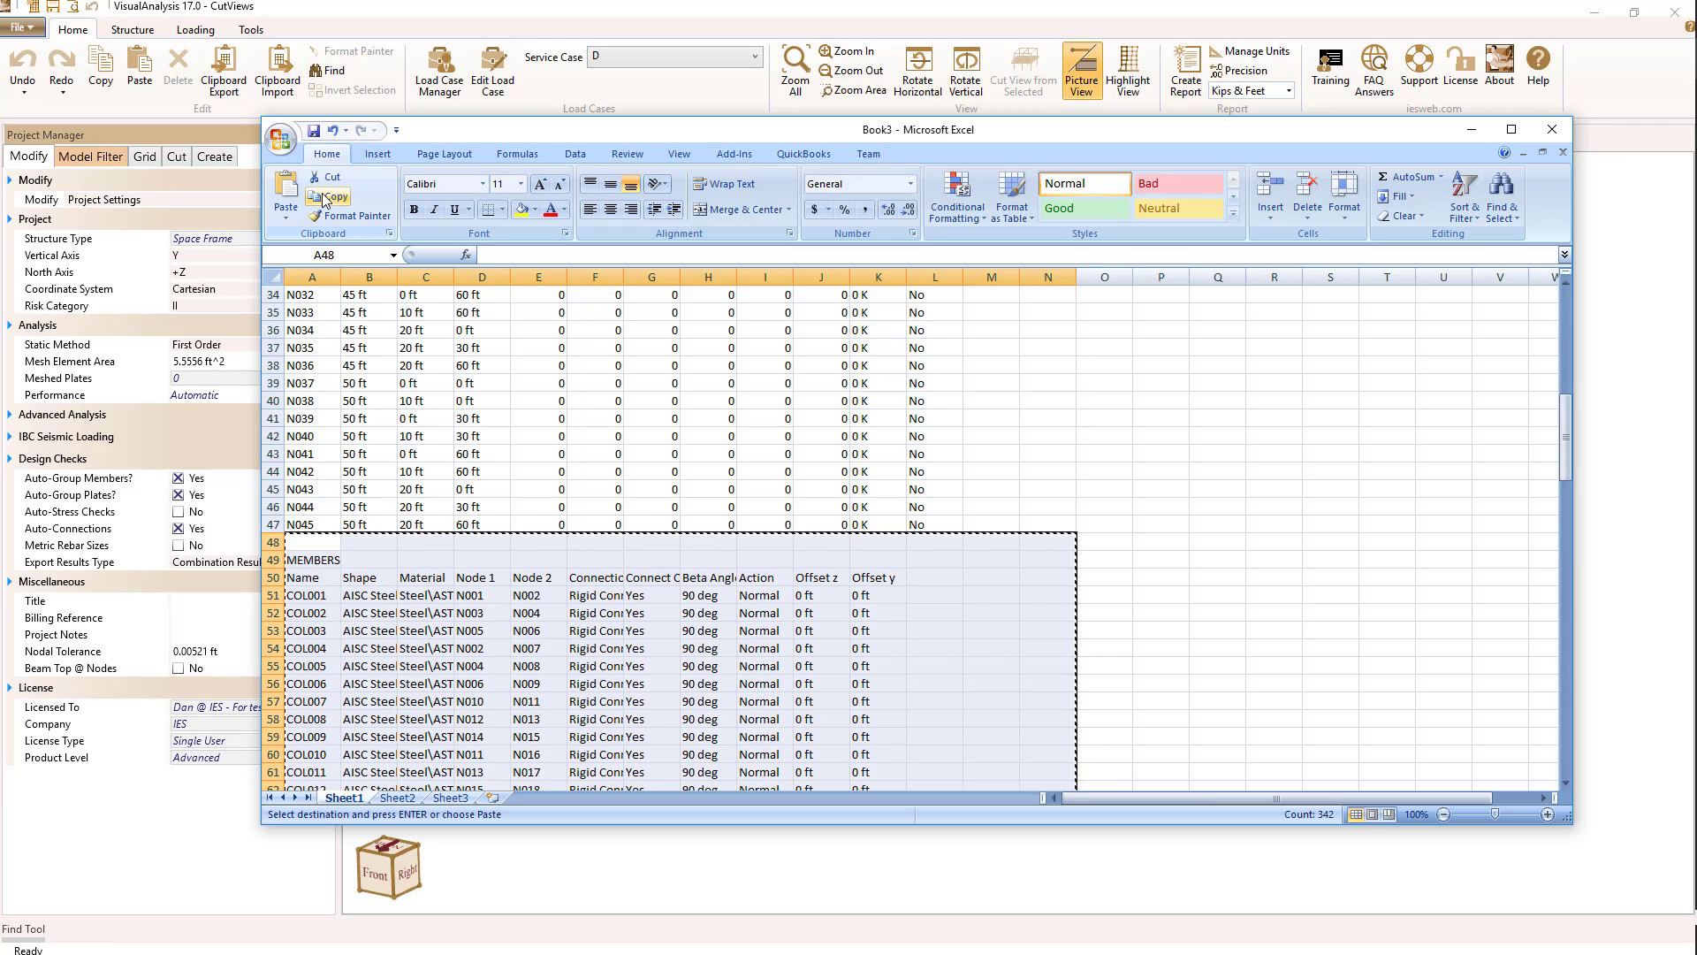
drag(511, 129, 1696, 146)
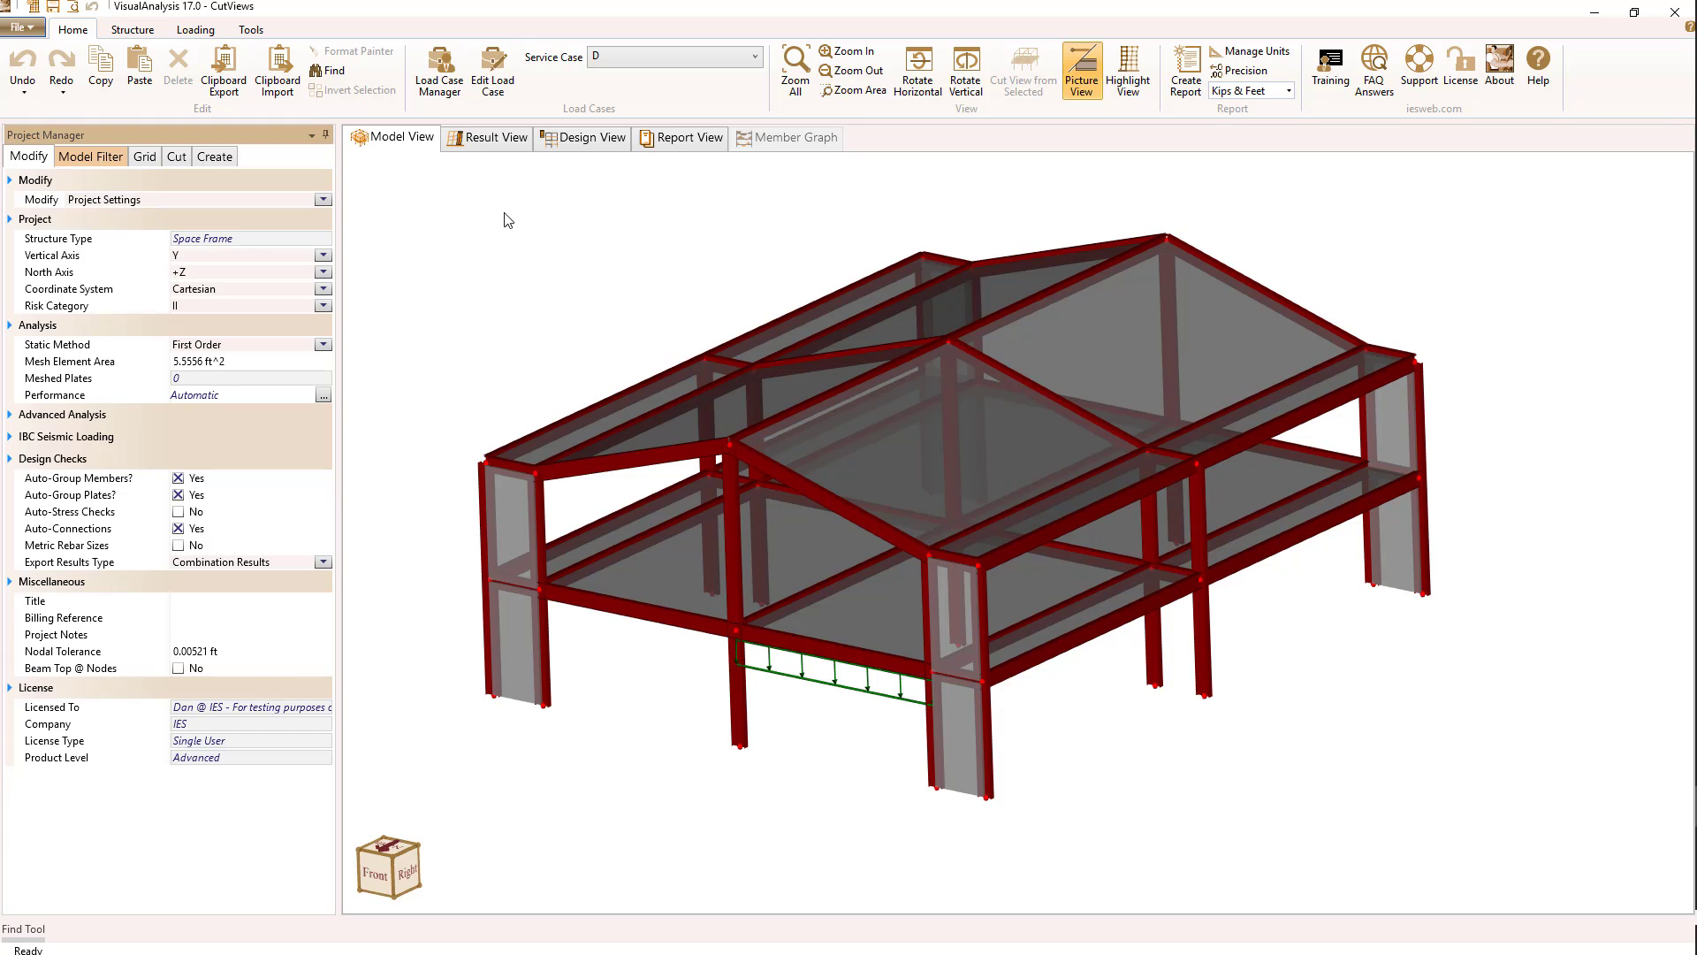
- Import the copied column members into the VisualAnalysis model from the clipboard, checking the members and nodes in the preview
click(277, 86)
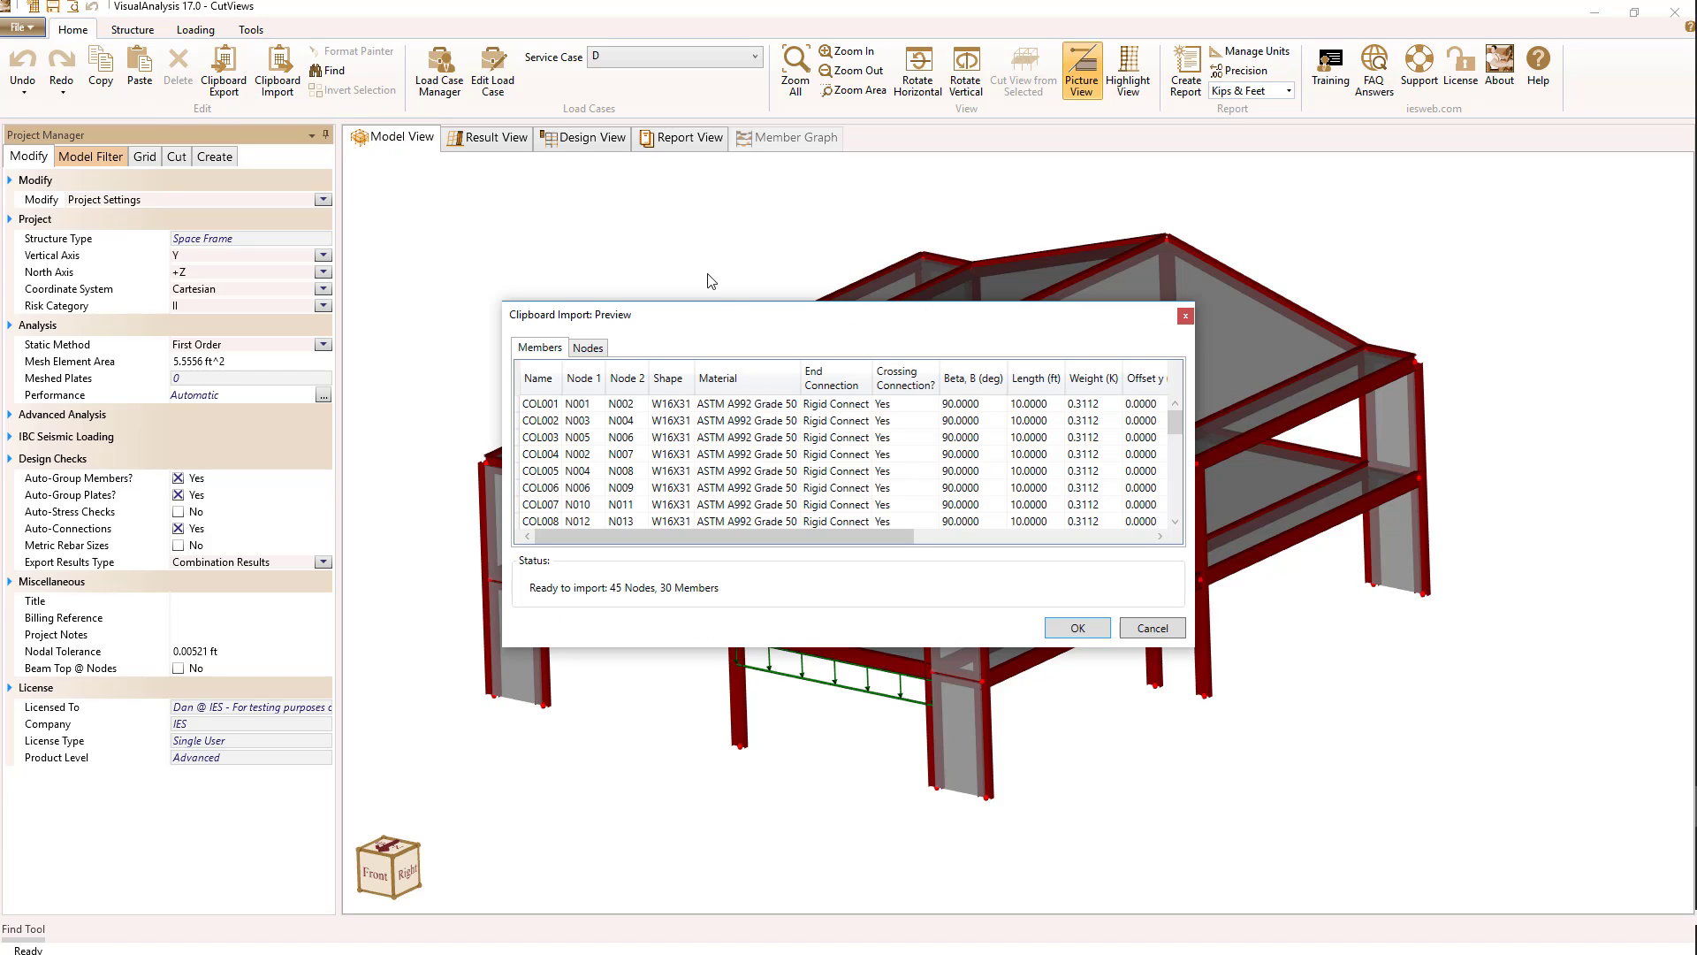
drag(732, 307, 691, 224)
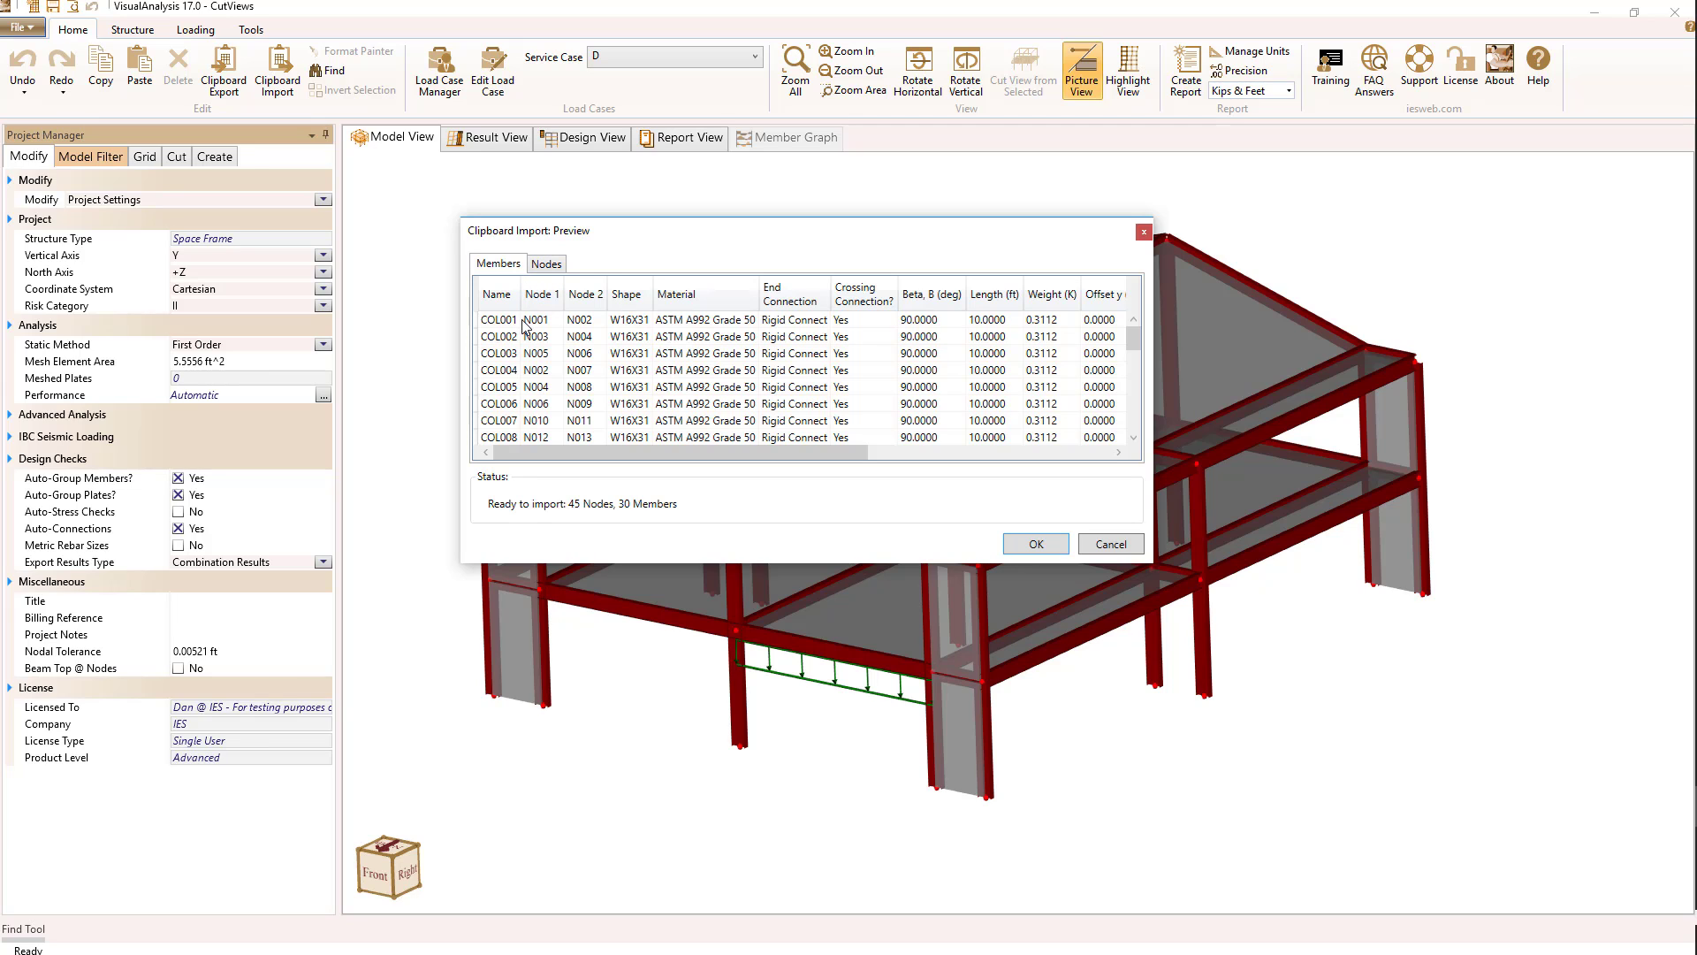
click(546, 263)
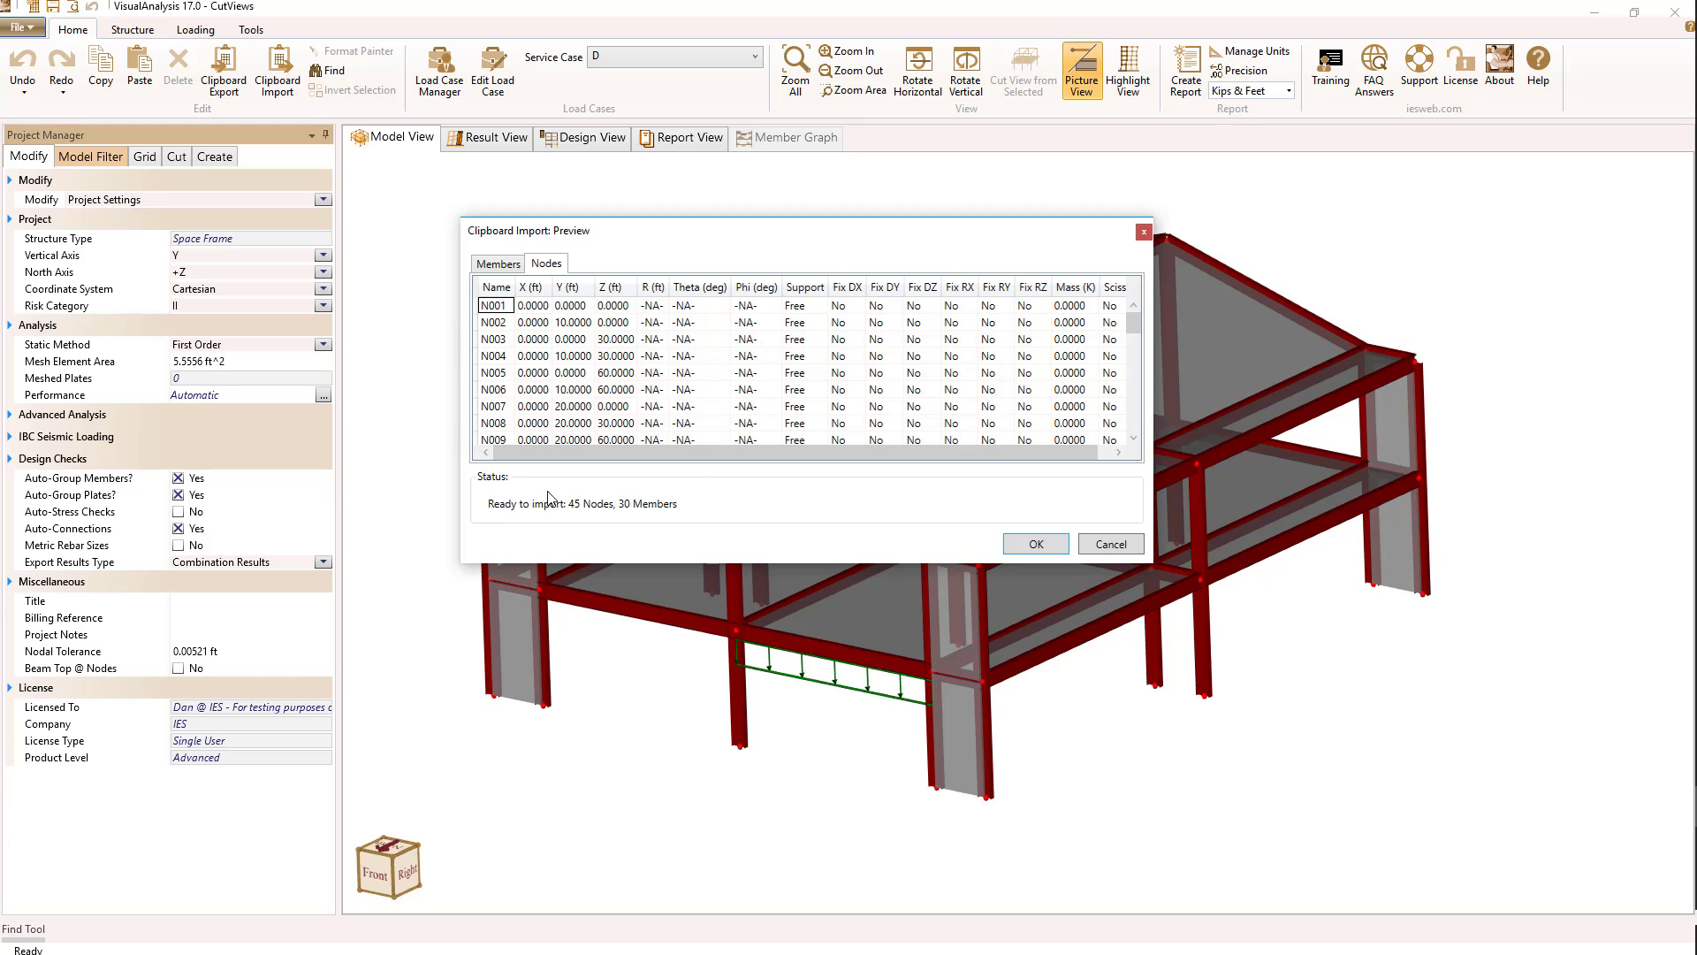
click(1036, 553)
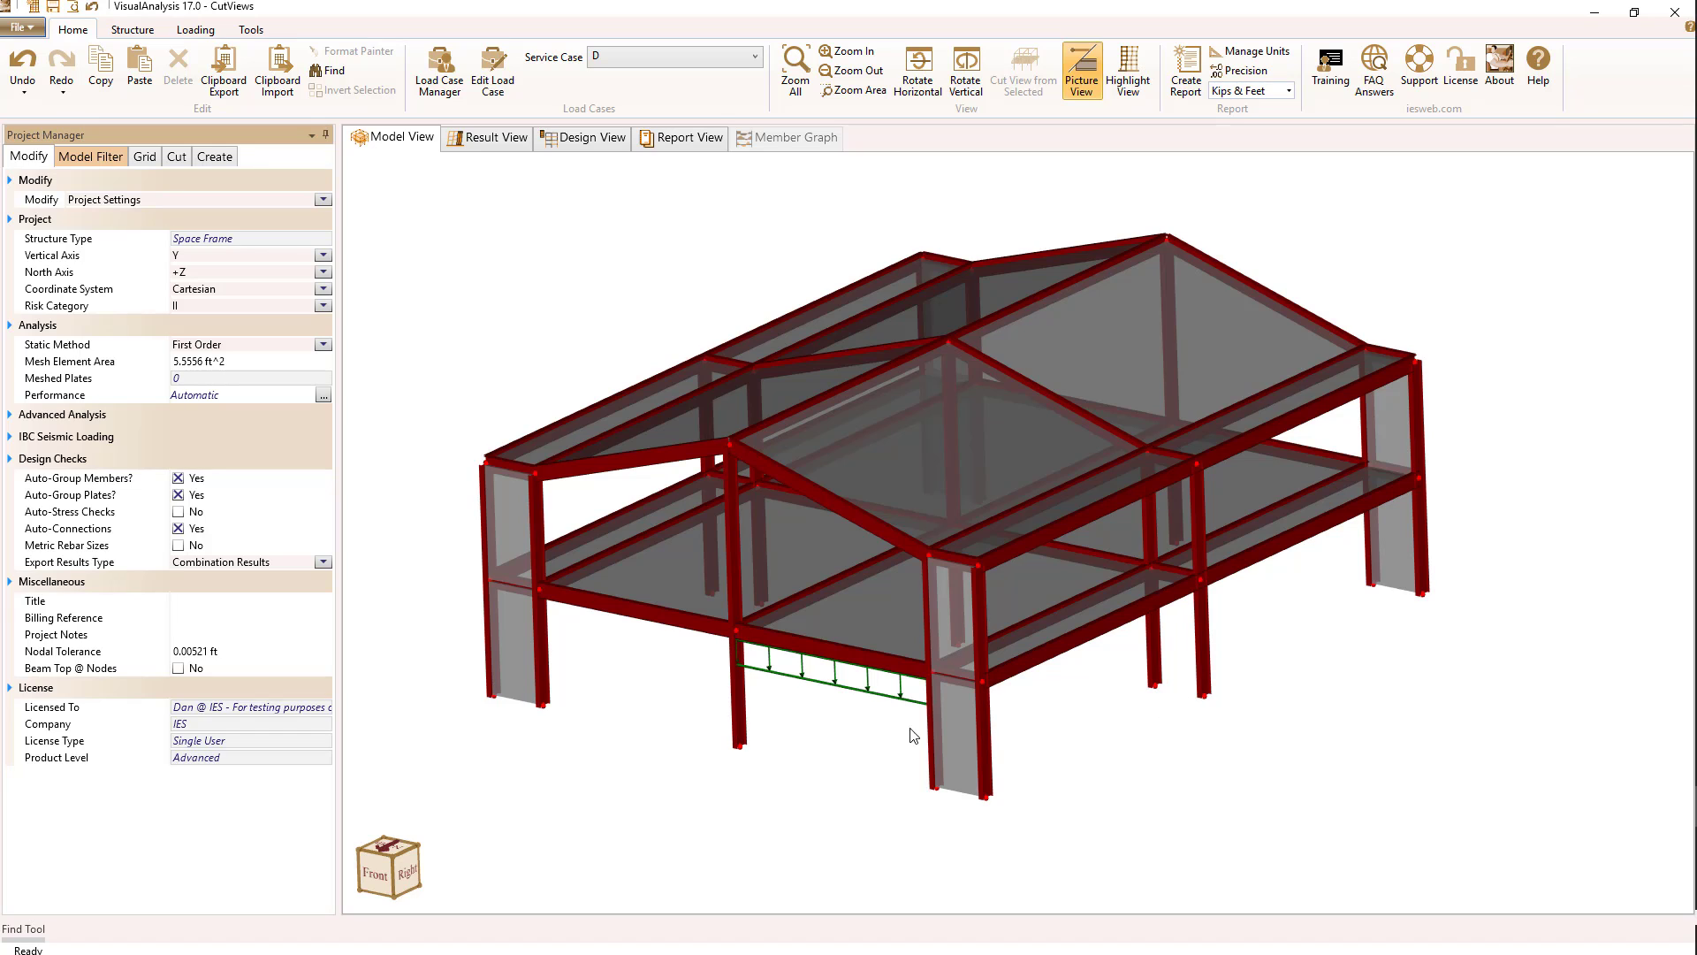
click(957, 733)
- Return to the Excel workbook and copy the entire contents of Sheet1
drag(1696, 53, 587, 124)
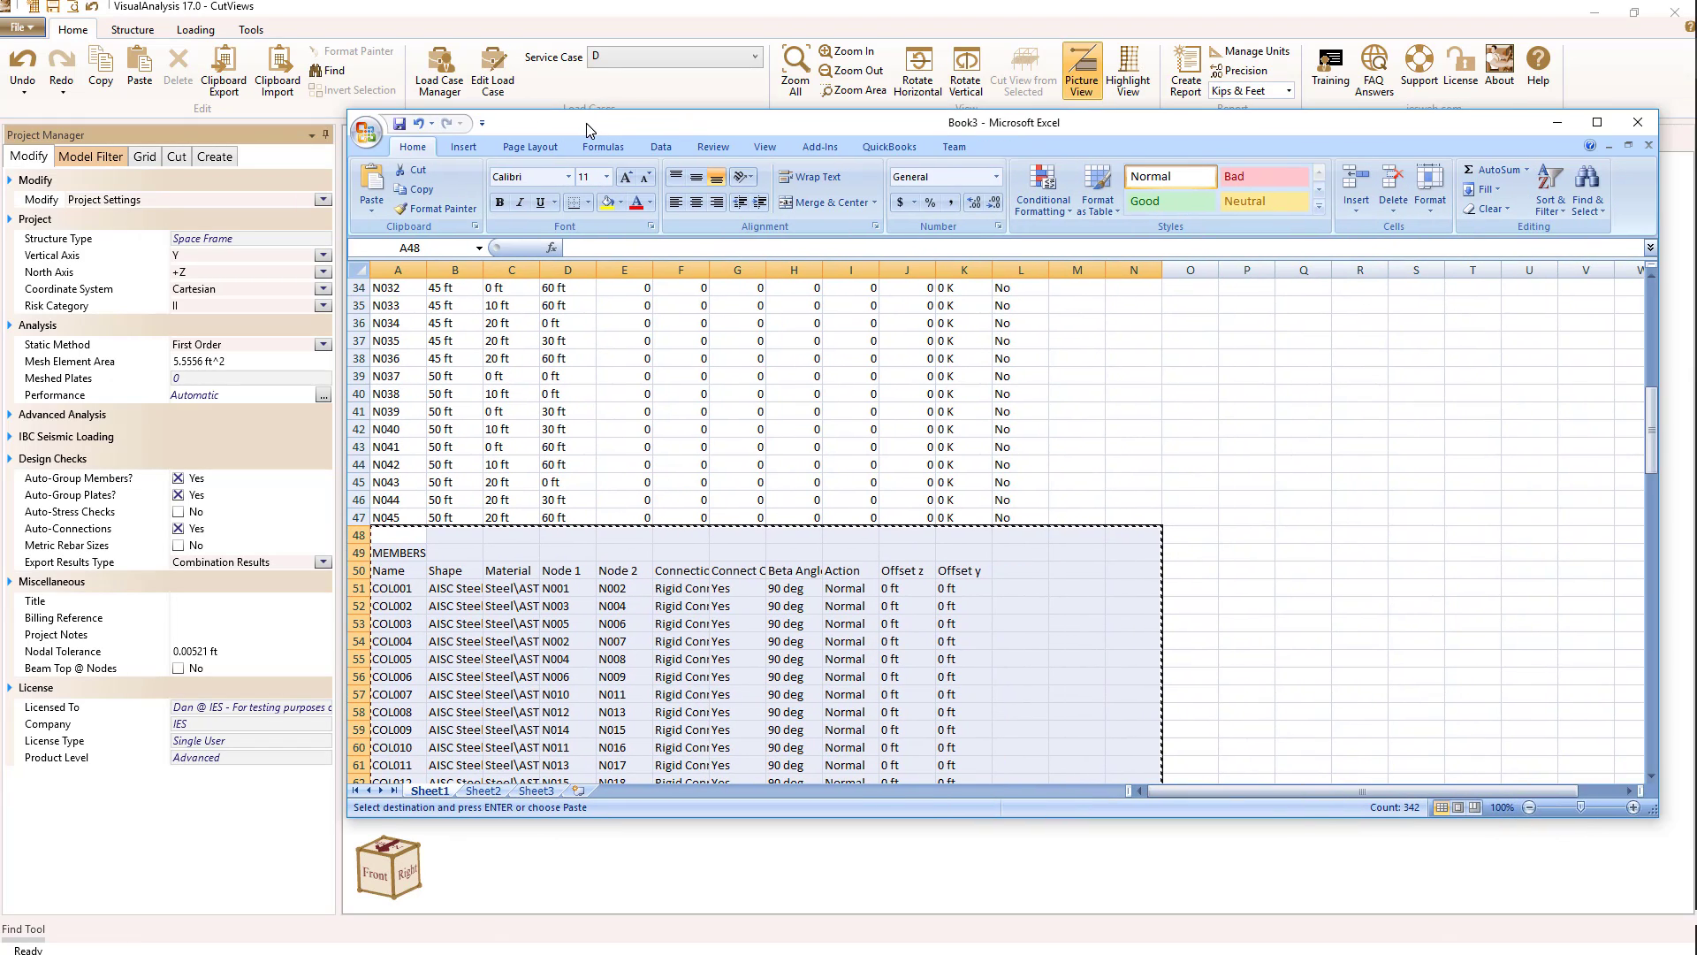
drag(1652, 436, 1652, 327)
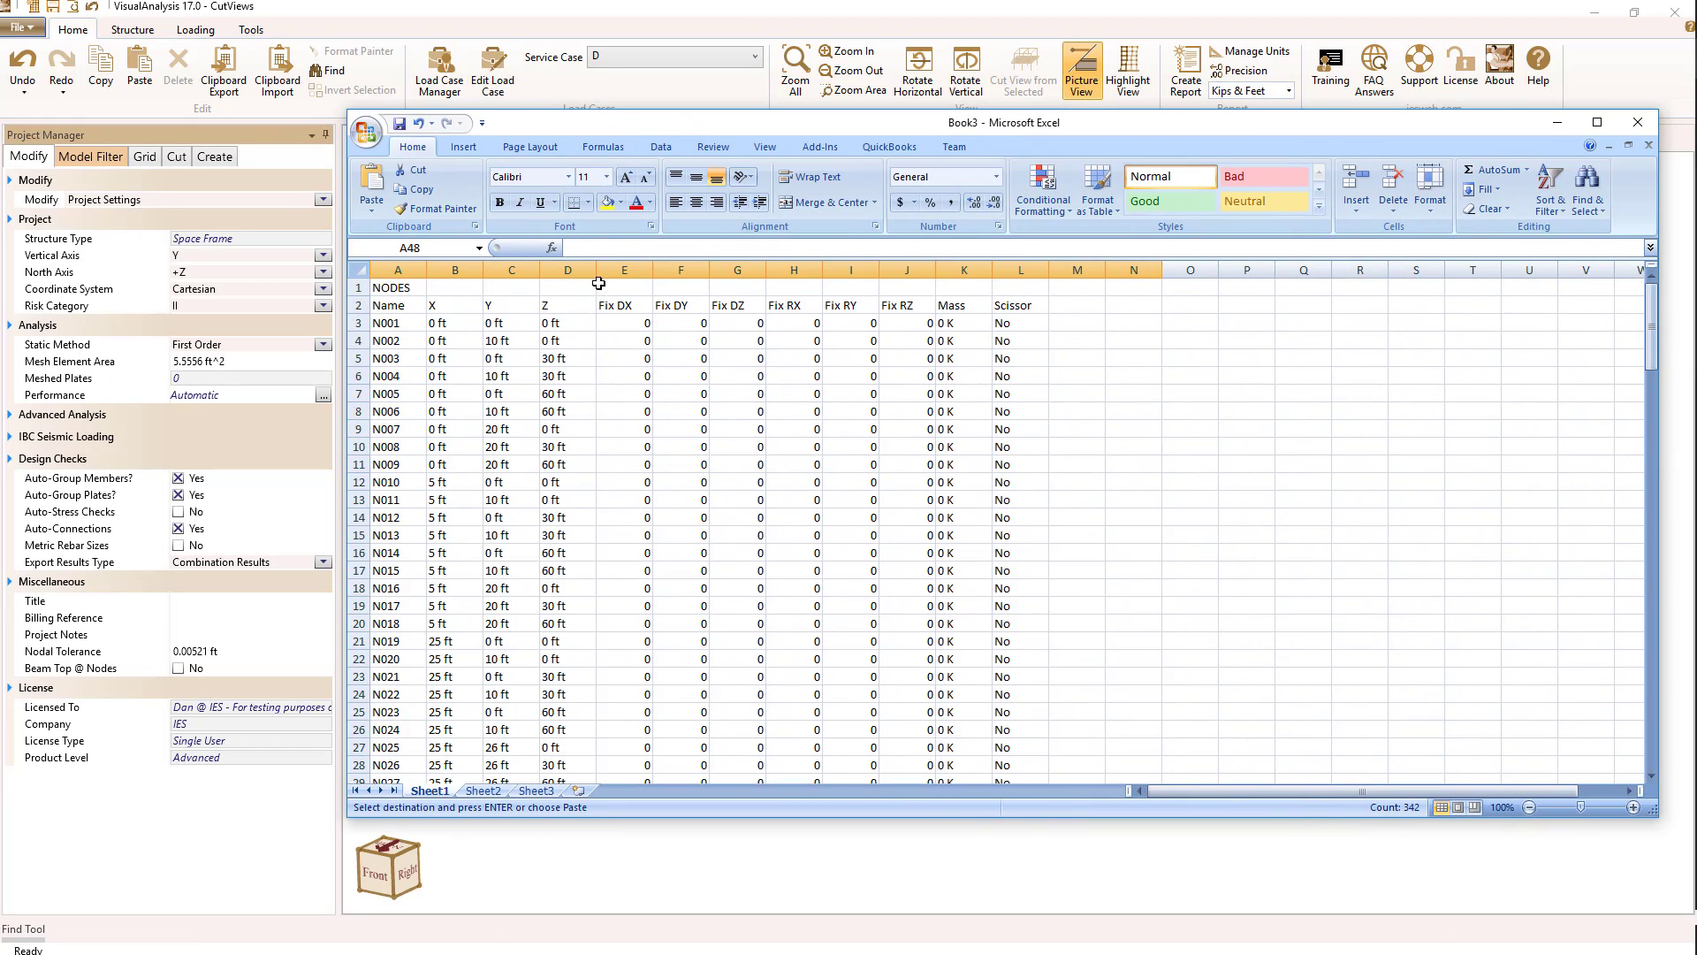
click(358, 270)
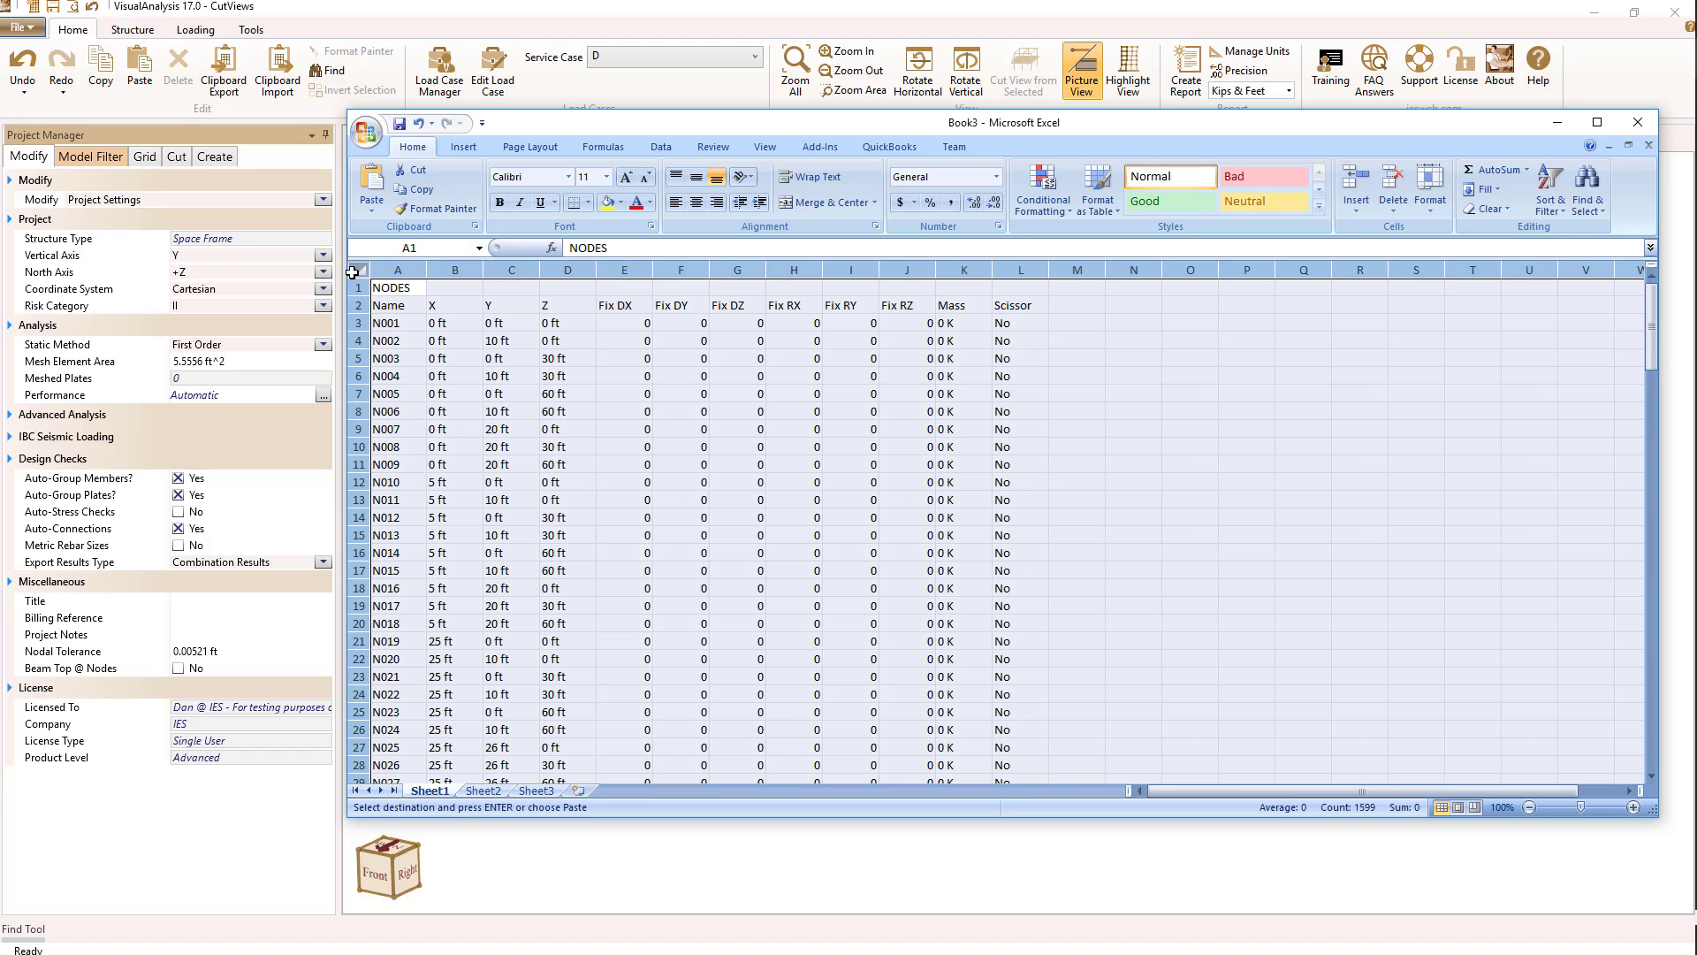
click(416, 189)
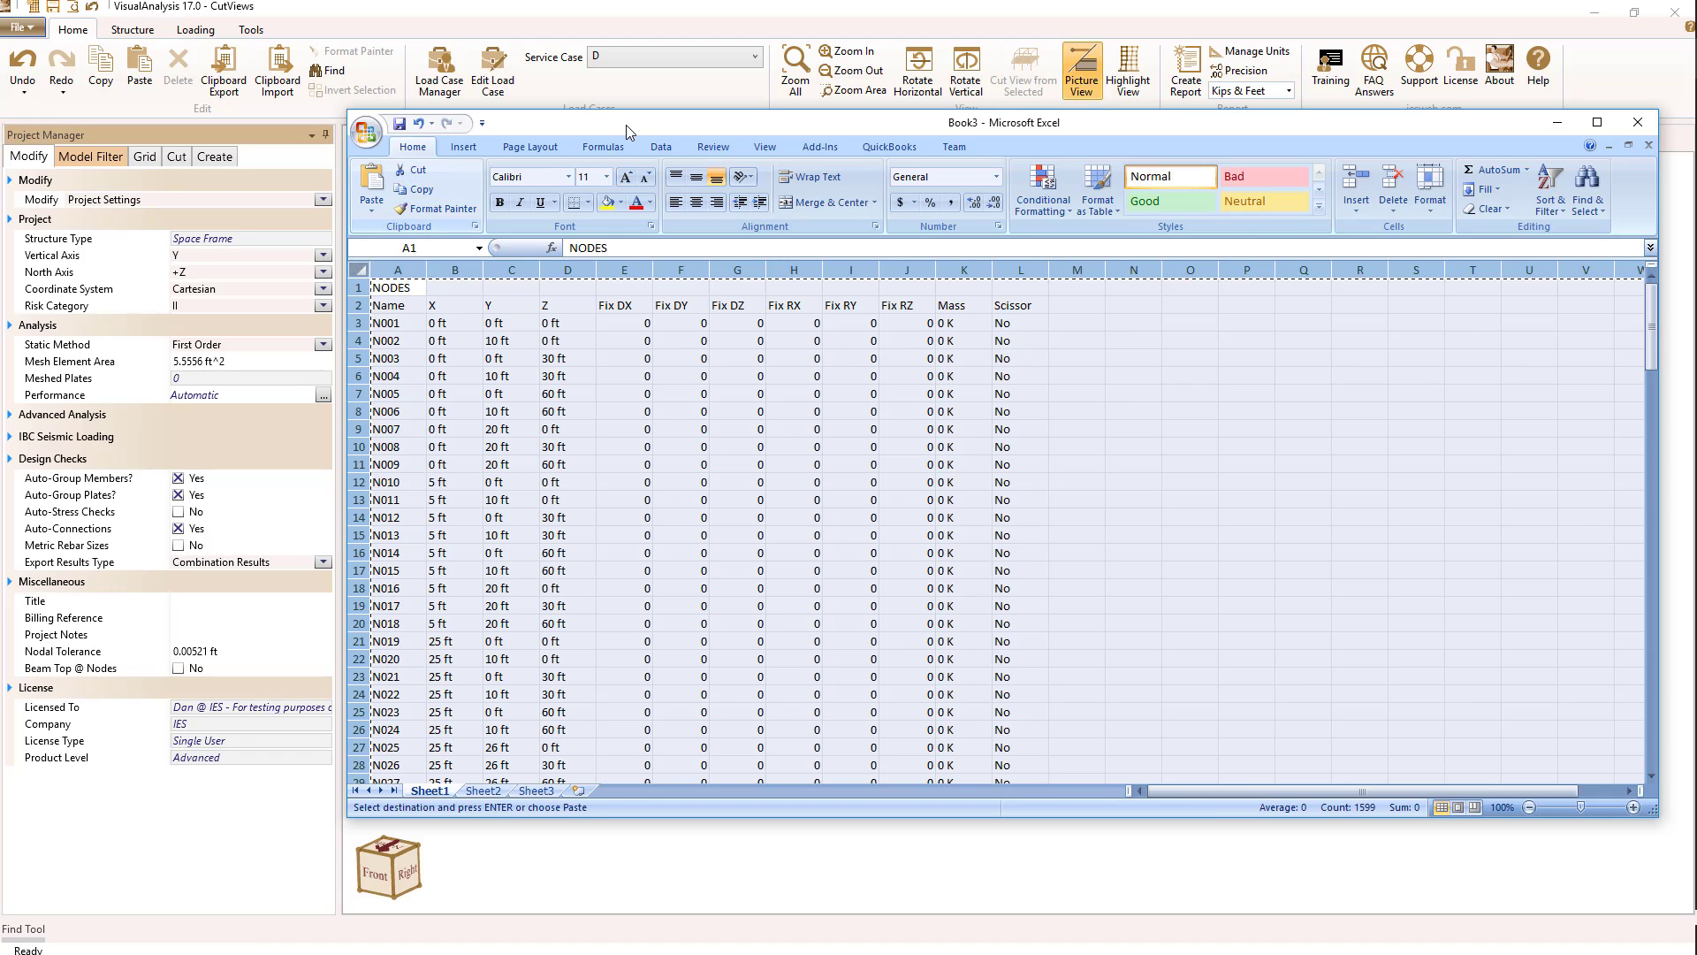
drag(611, 128, 1696, 163)
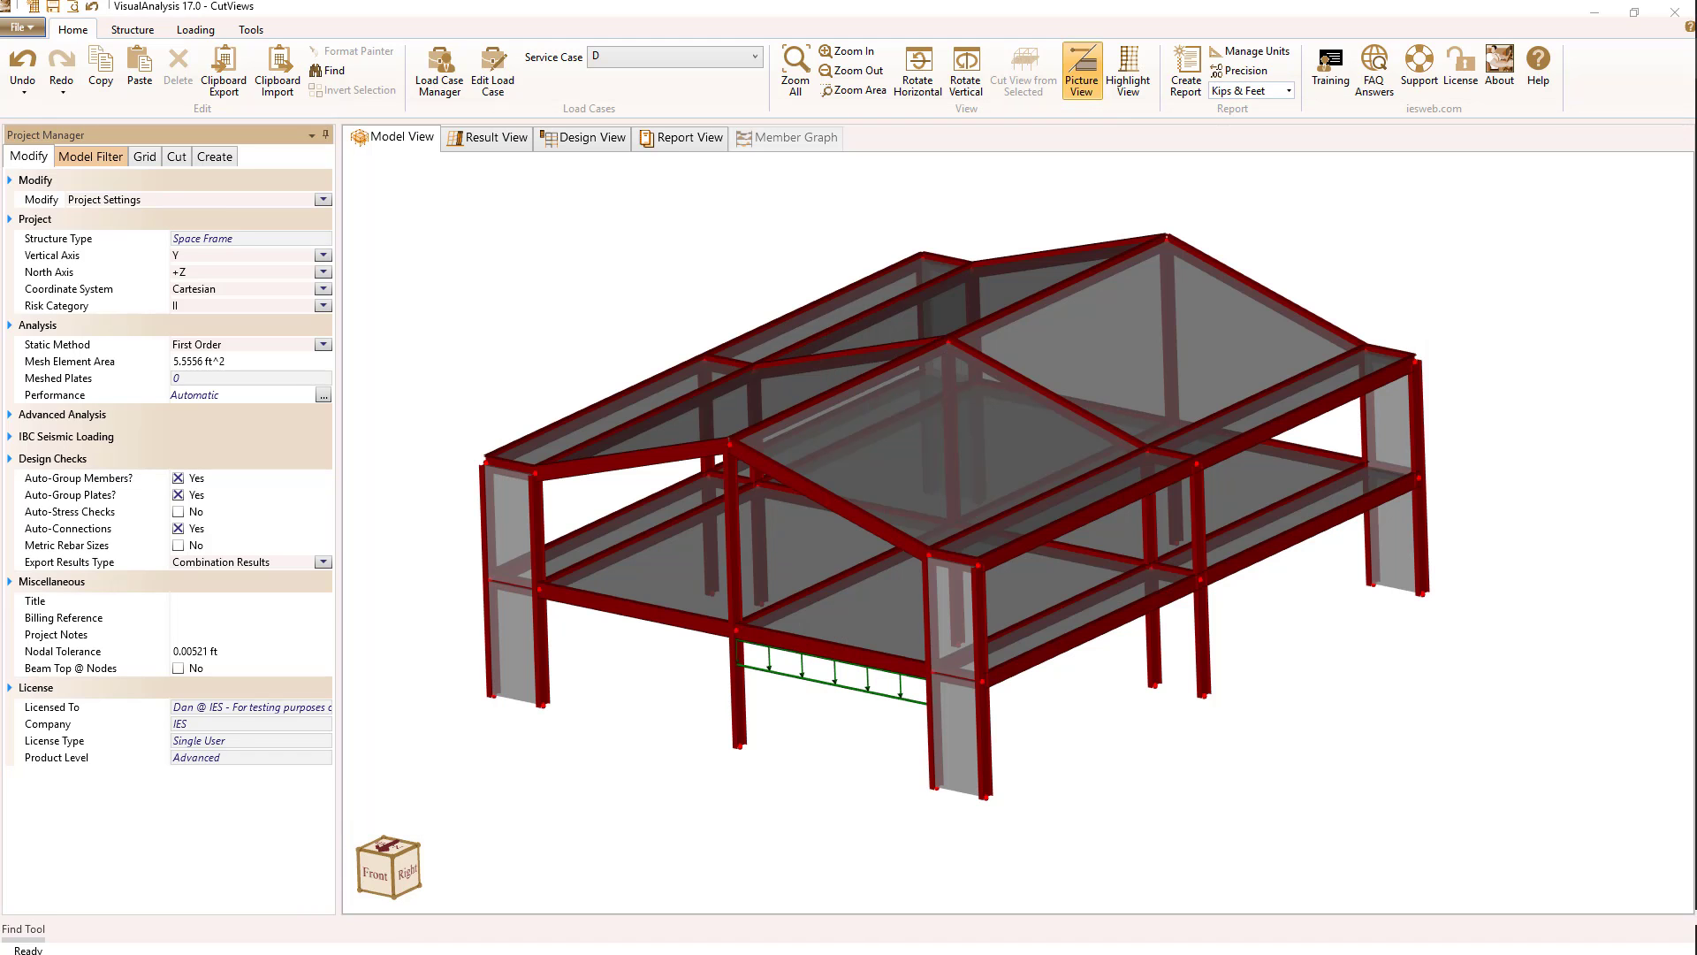
- Start a new VisualAnalysis project without saving the current one
click(22, 27)
click(51, 62)
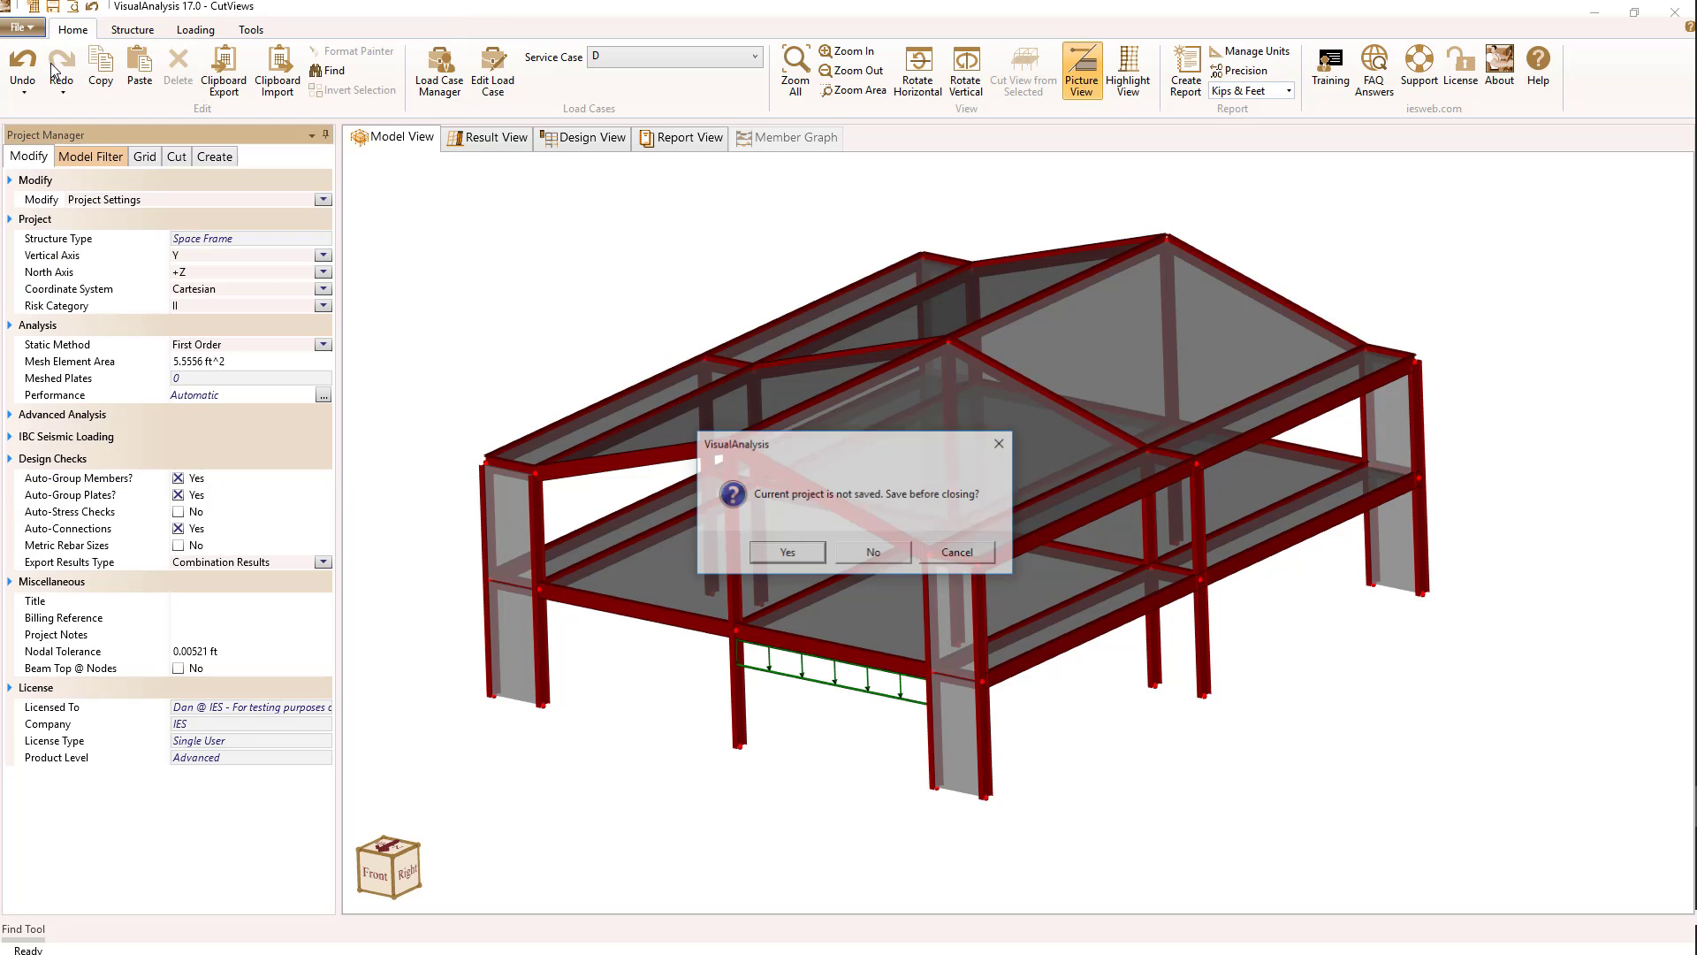
click(875, 554)
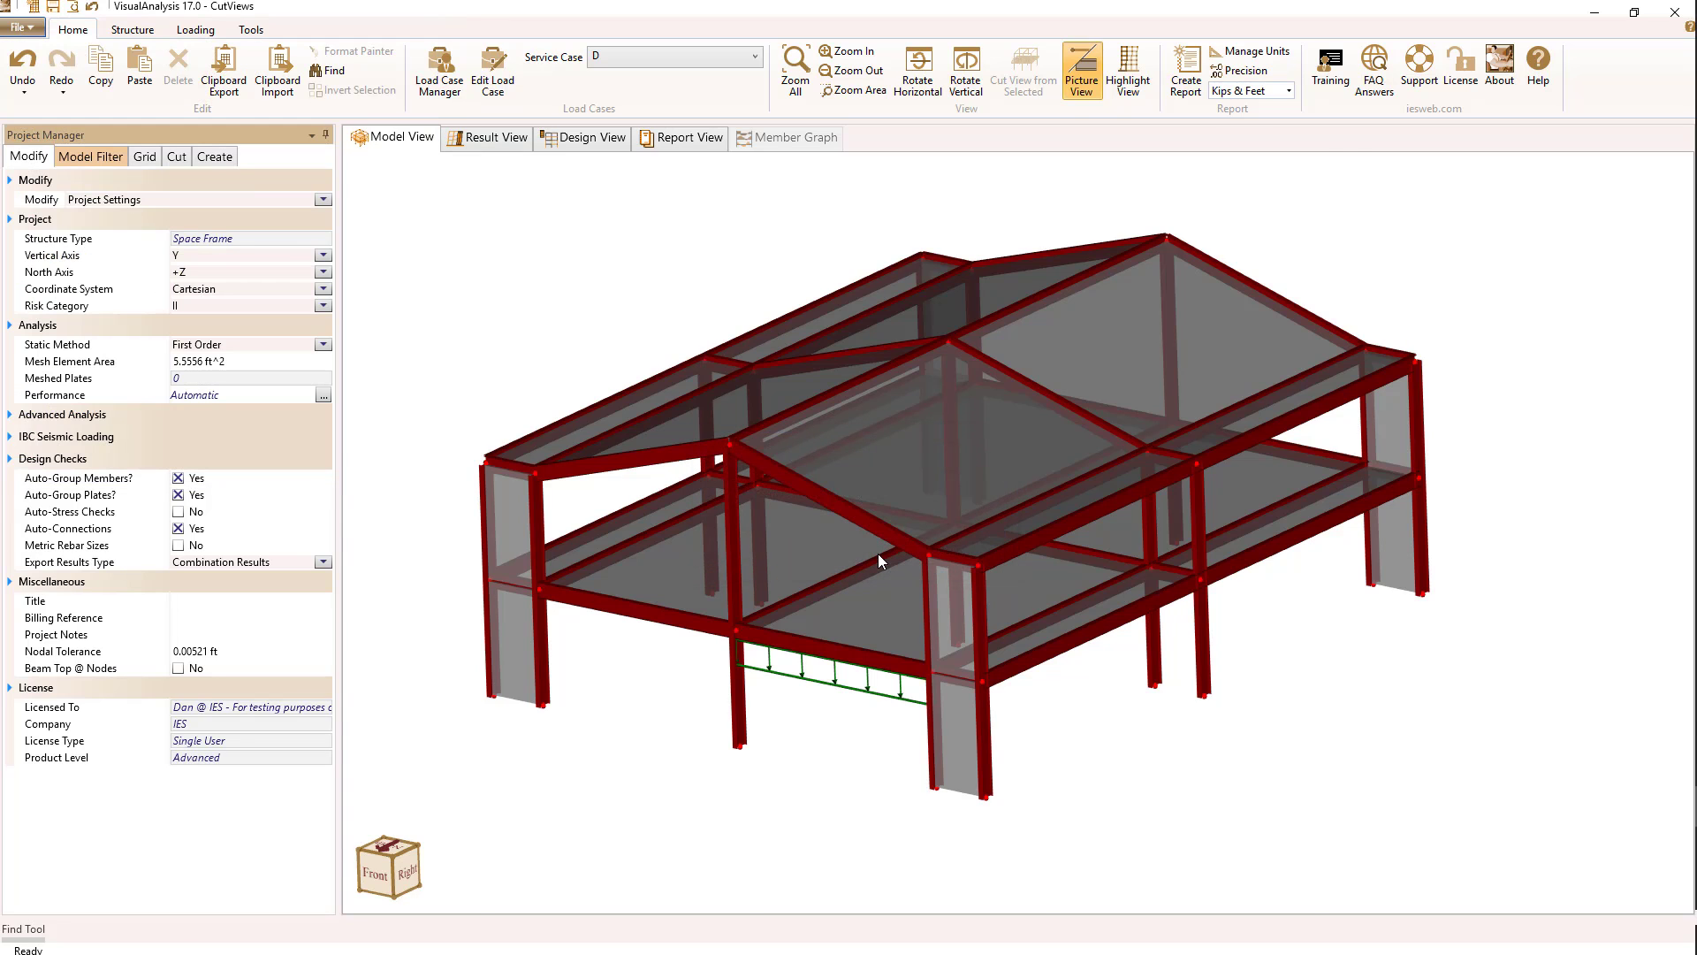
- Import the full clipboard data into the empty project, checking the nodes, plates and uniform member loads in the preview
click(279, 78)
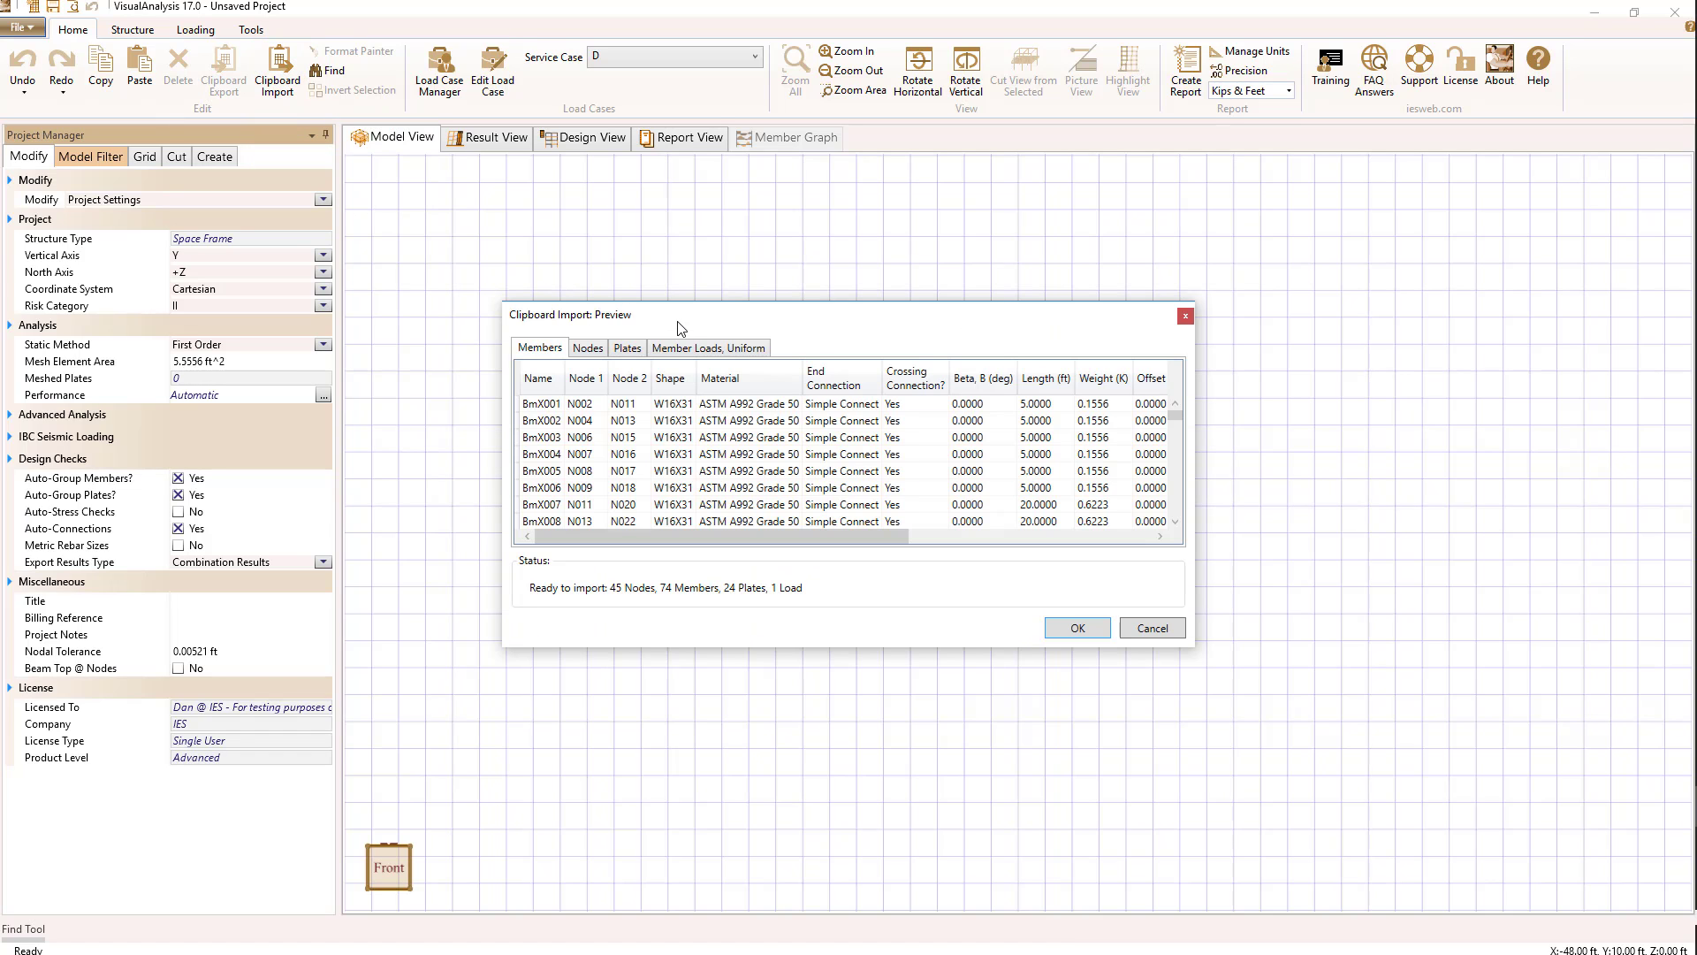
click(623, 353)
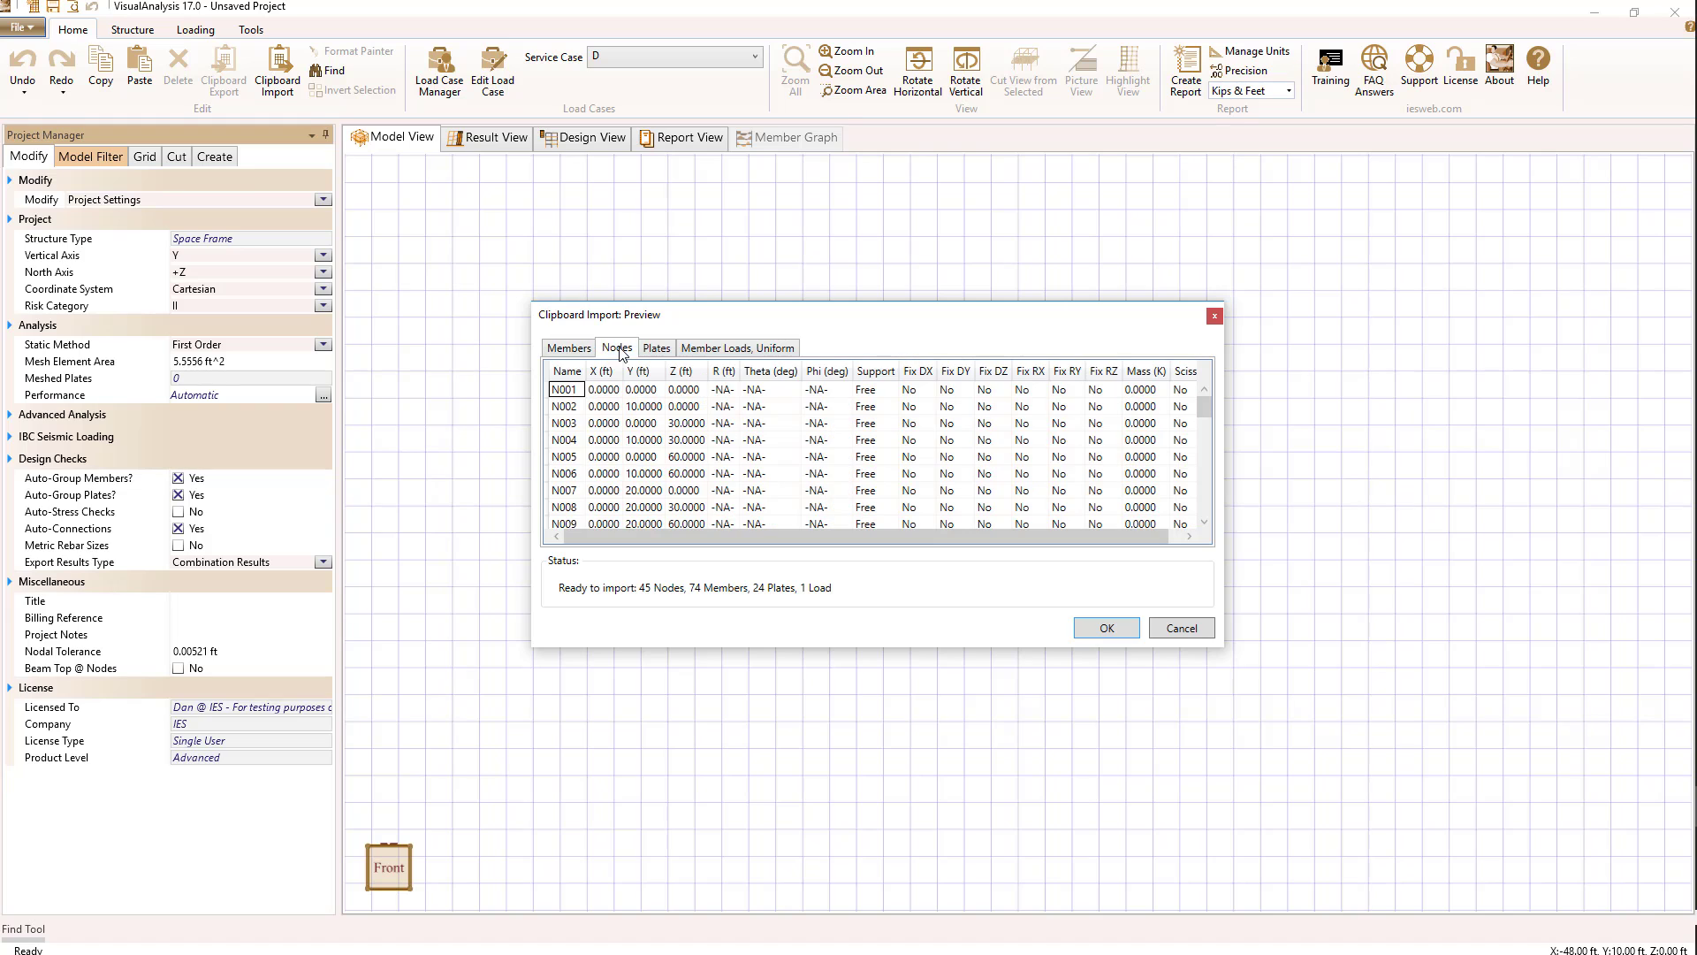
click(661, 352)
click(718, 349)
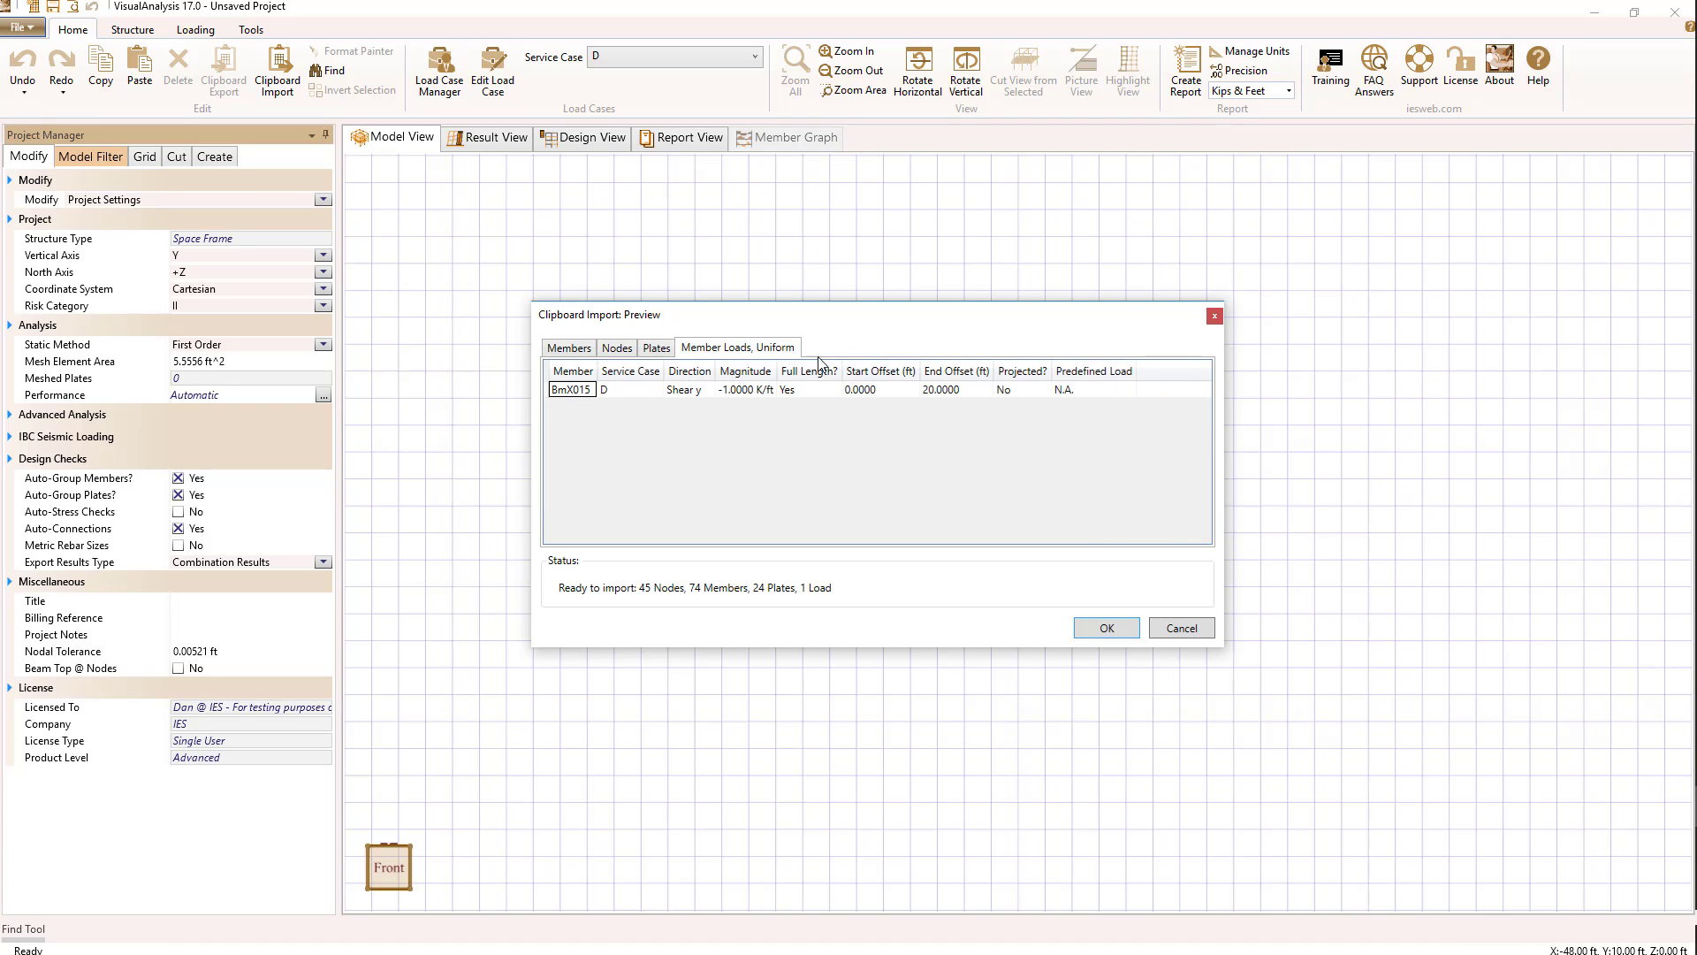
click(1107, 628)
scroll(1104, 670, down, 1)
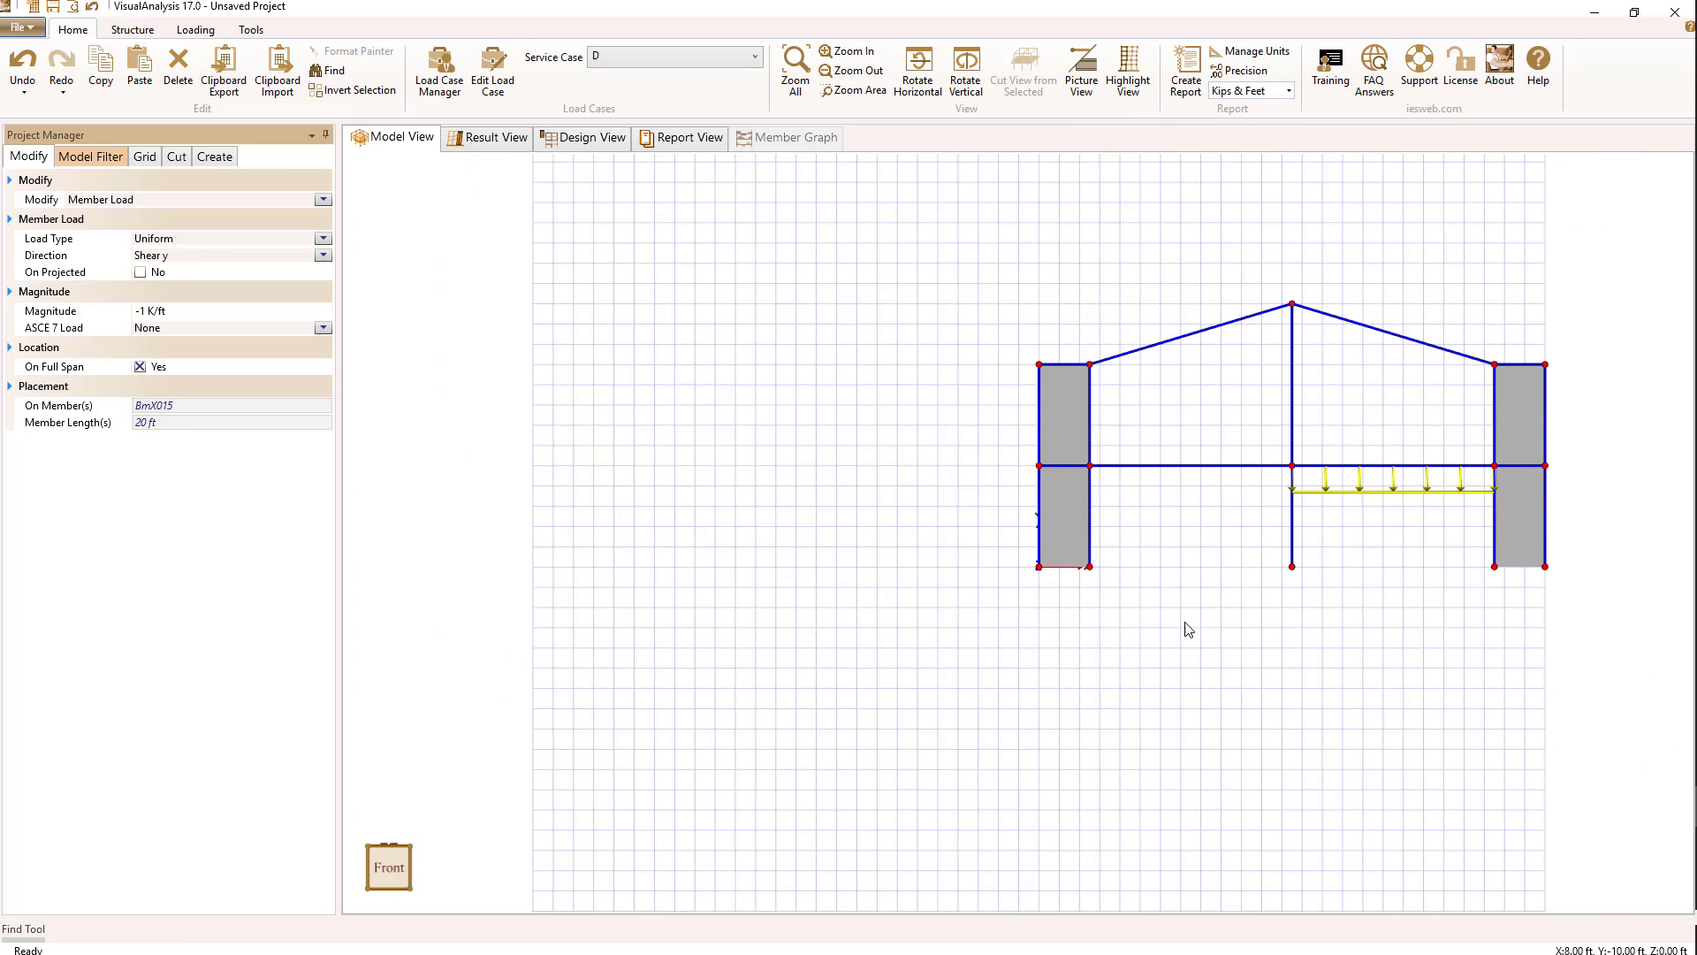
middle_drag(1167, 674, 764, 764)
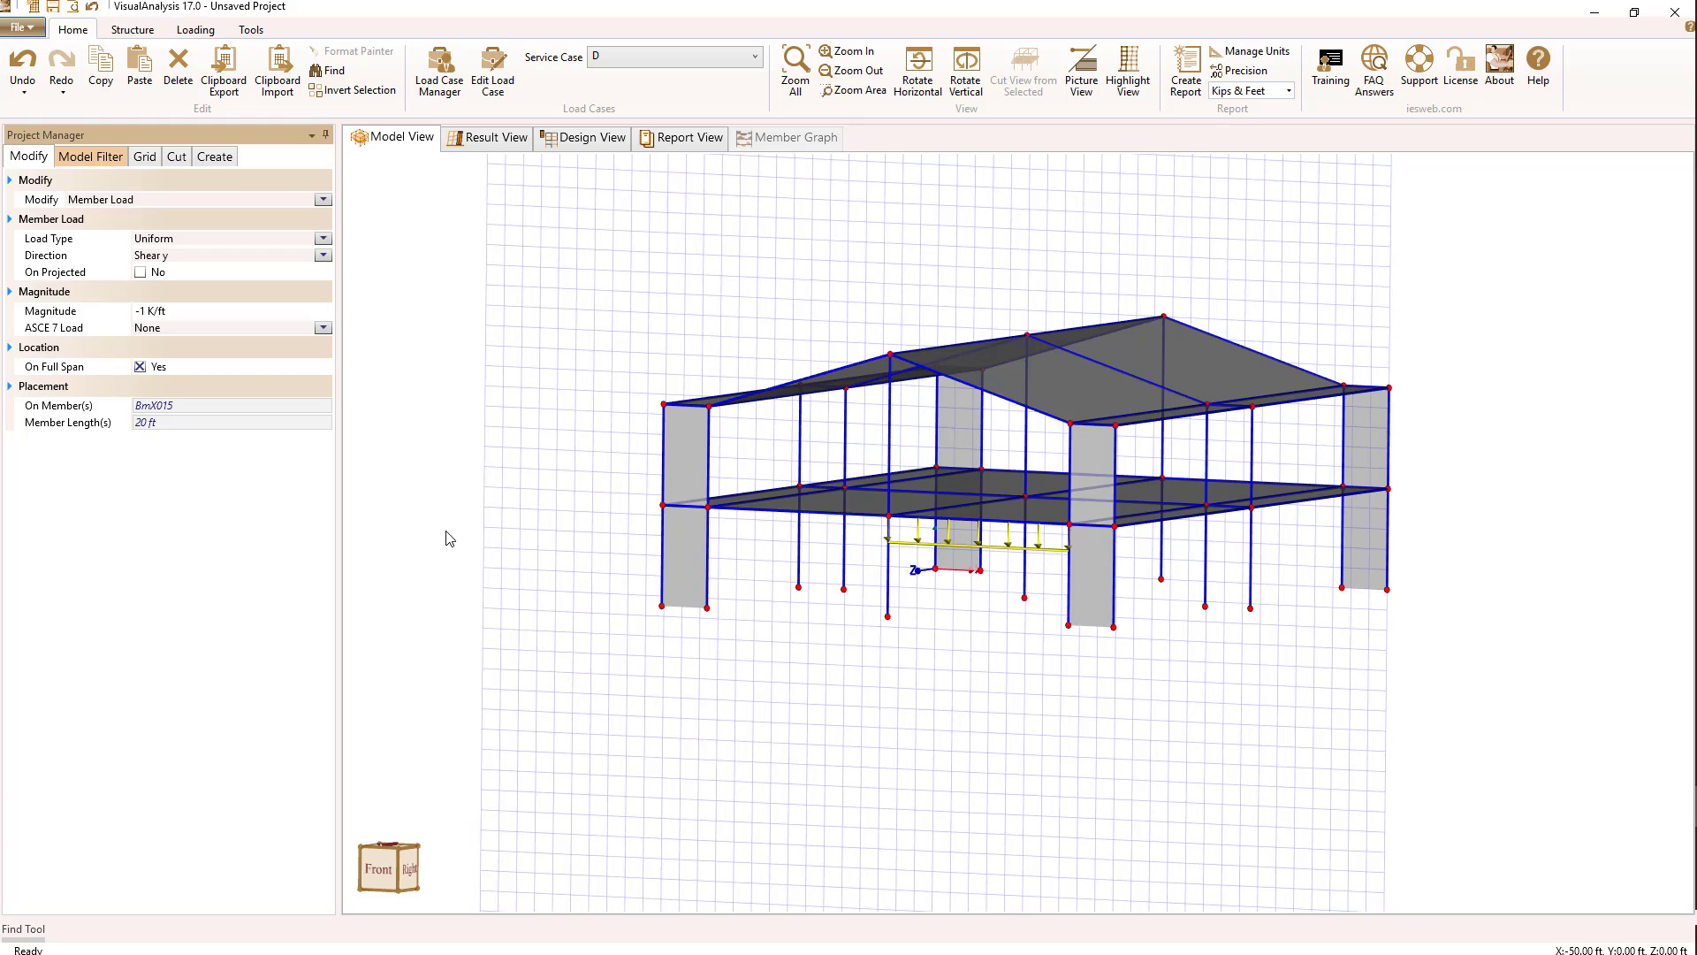